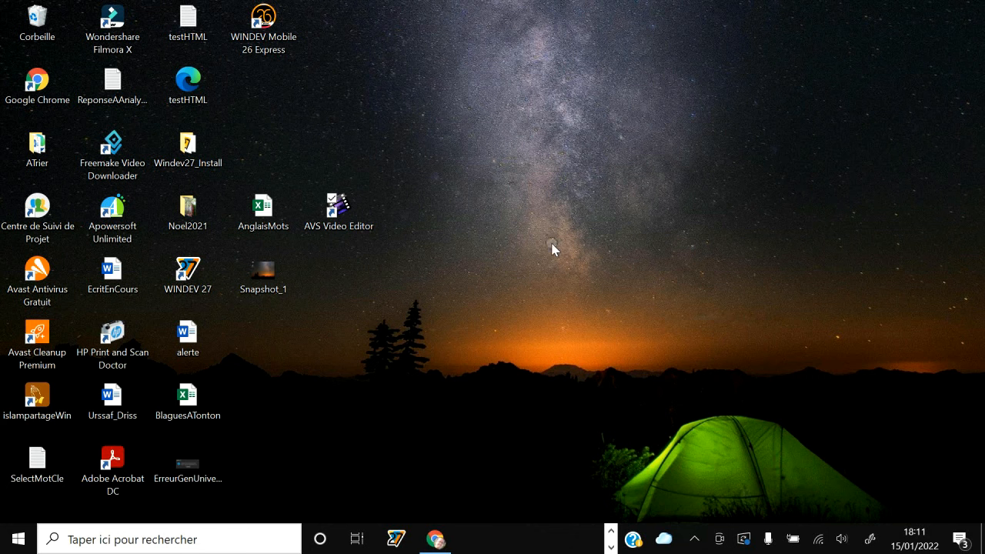
# Launch WINDEV Mobile 26 Express in immediate test mode and start creating an Android or iOS application project.
pyautogui.click(264, 39)
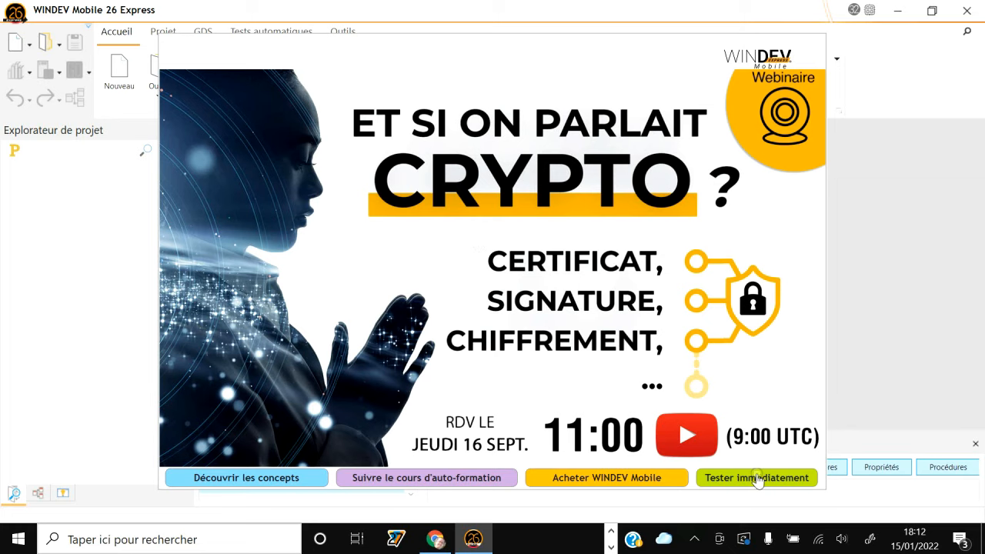
pyautogui.click(758, 473)
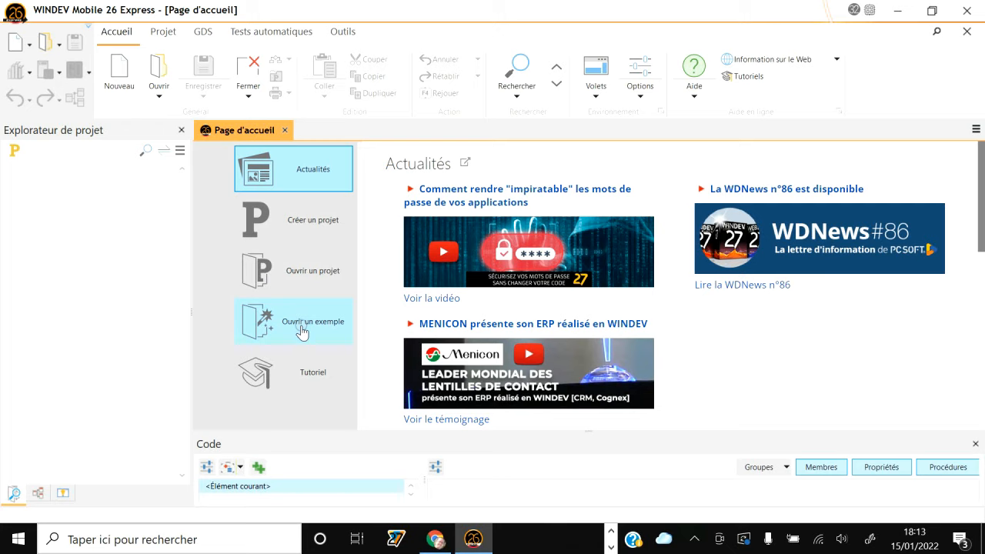
pyautogui.click(298, 233)
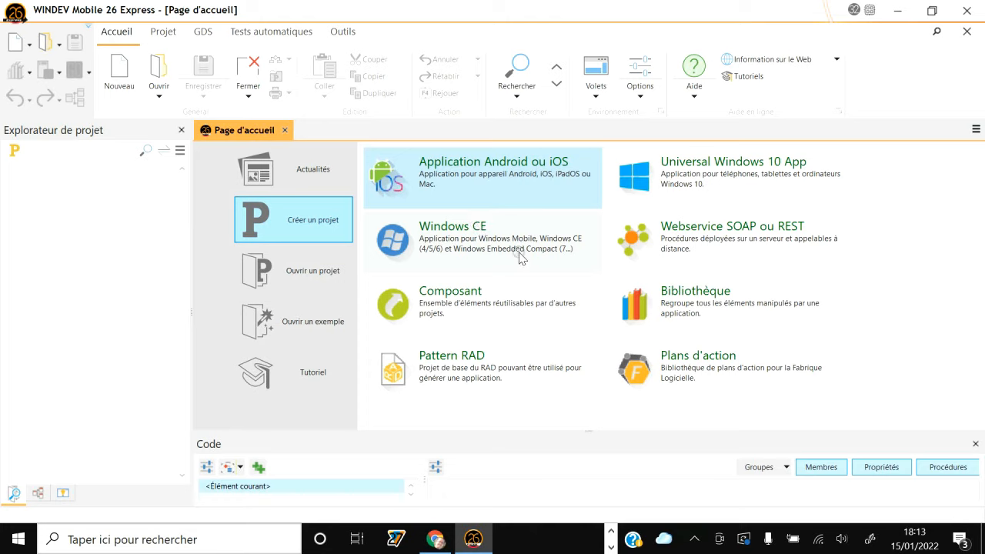
pyautogui.click(435, 177)
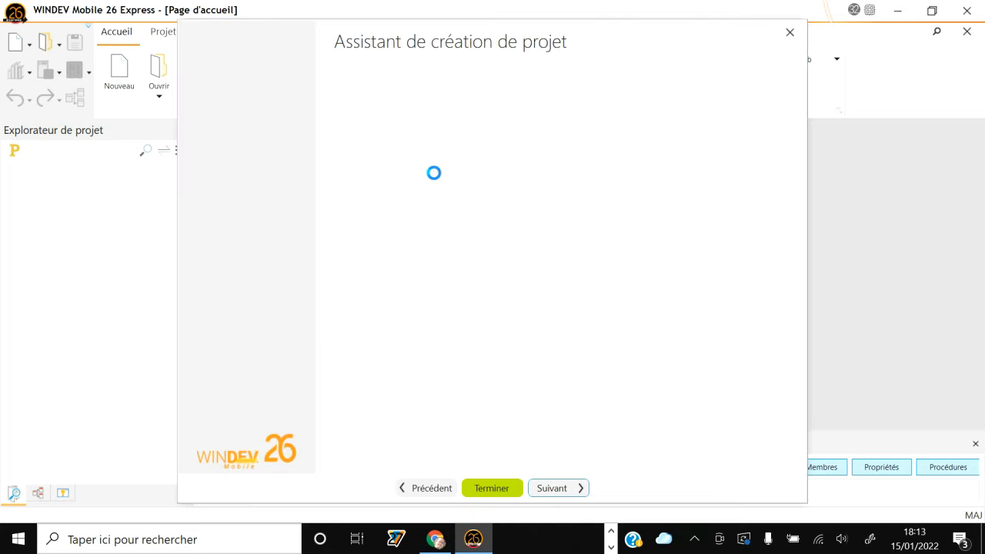
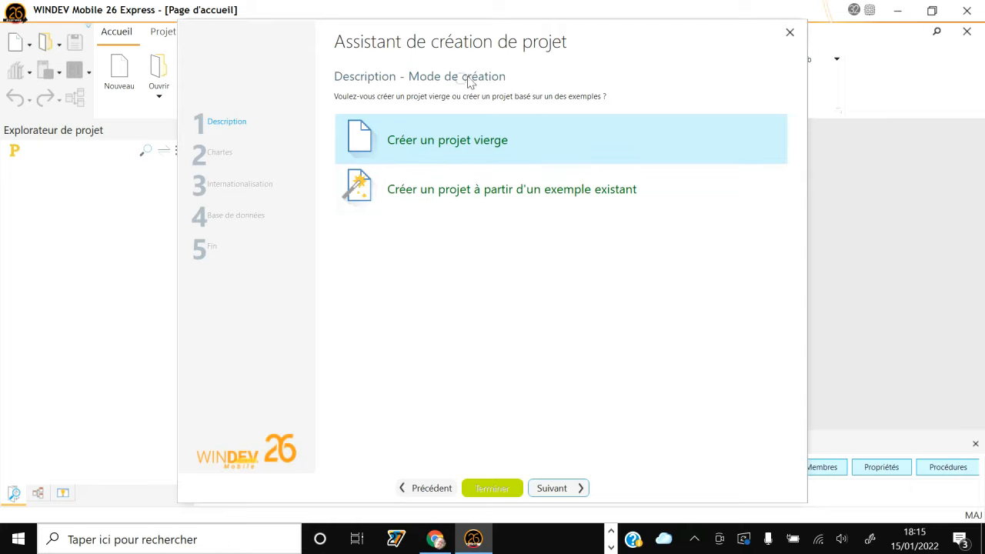
# Set up the project as a blank project that generates an application for phones only.
pyautogui.click(425, 153)
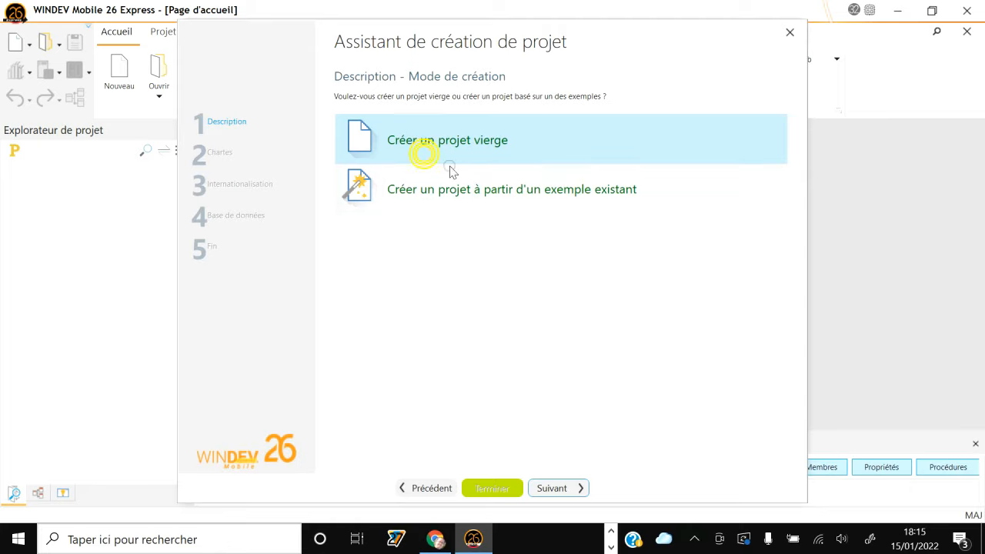
pyautogui.click(554, 490)
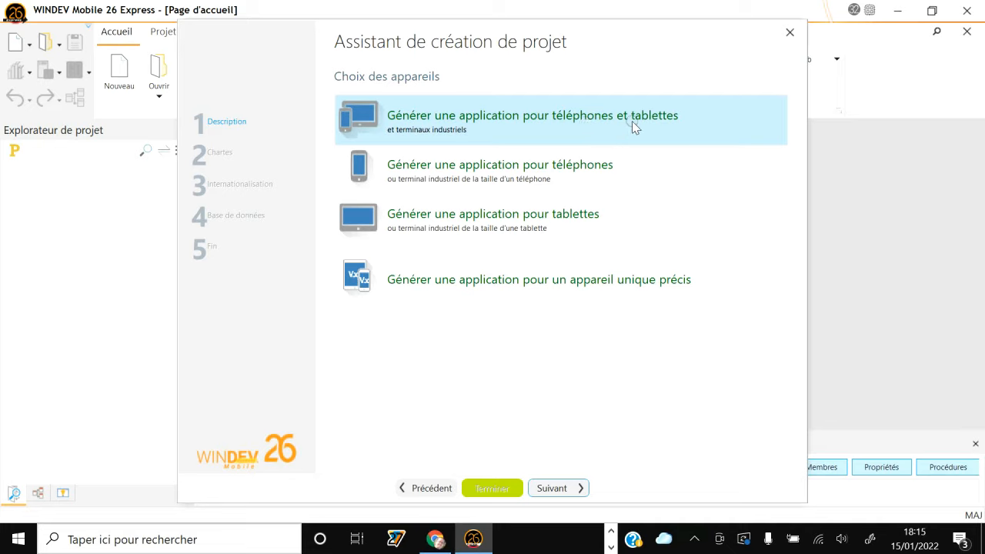
pyautogui.click(488, 178)
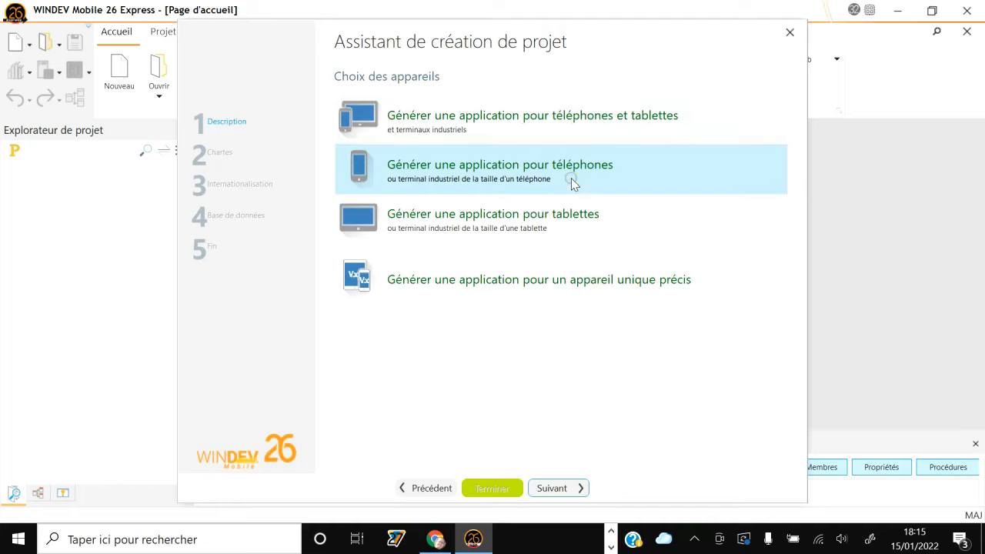
pyautogui.click(550, 488)
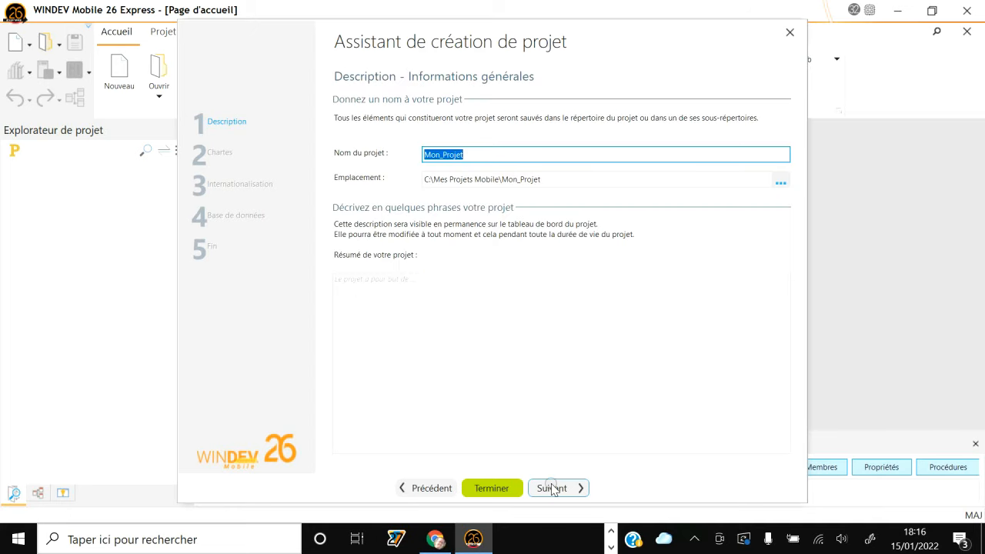
# Name the project WM_3_1ereAppli.
pyautogui.click(470, 155)
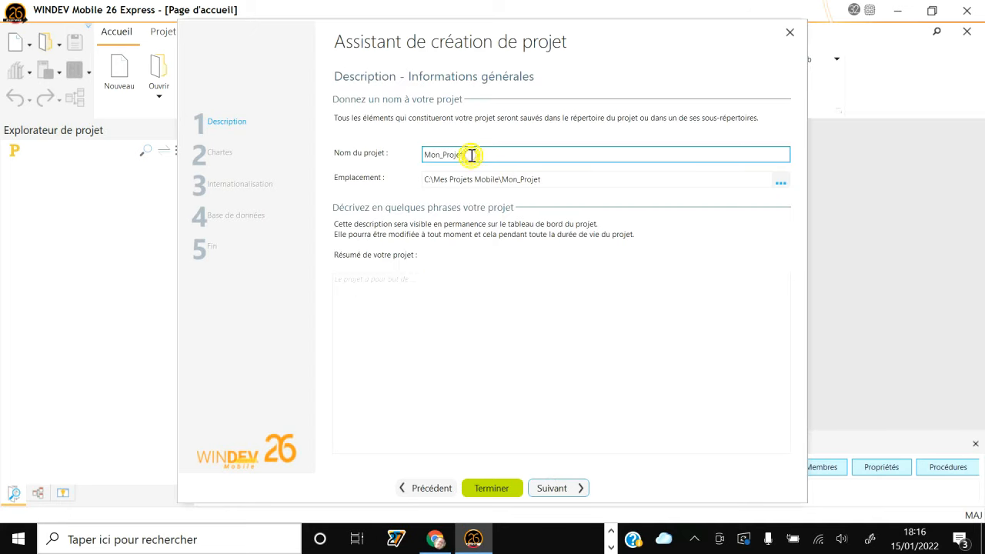
pyautogui.moveTo(472, 155); pyautogui.dragTo(418, 153)
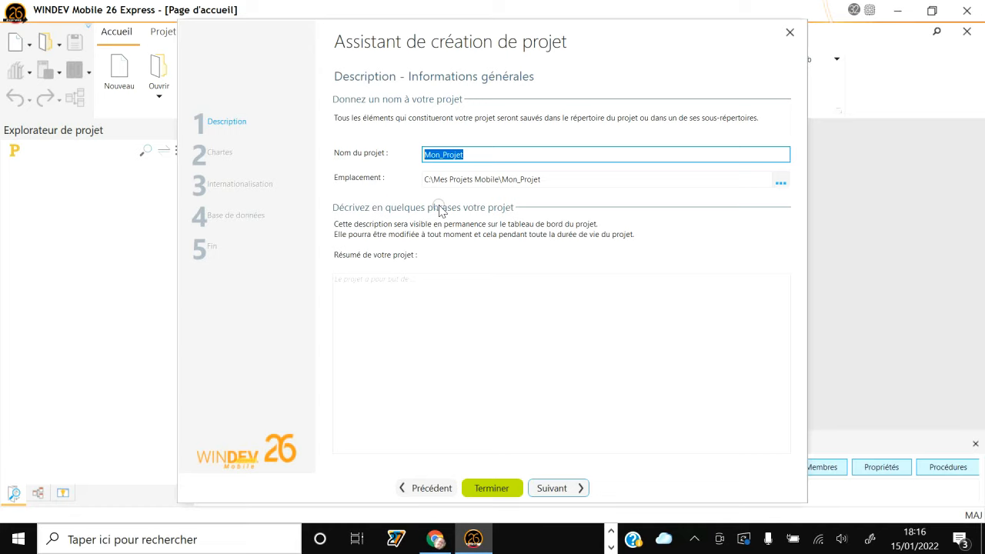
pyautogui.write('WM_3_1ereAppli')
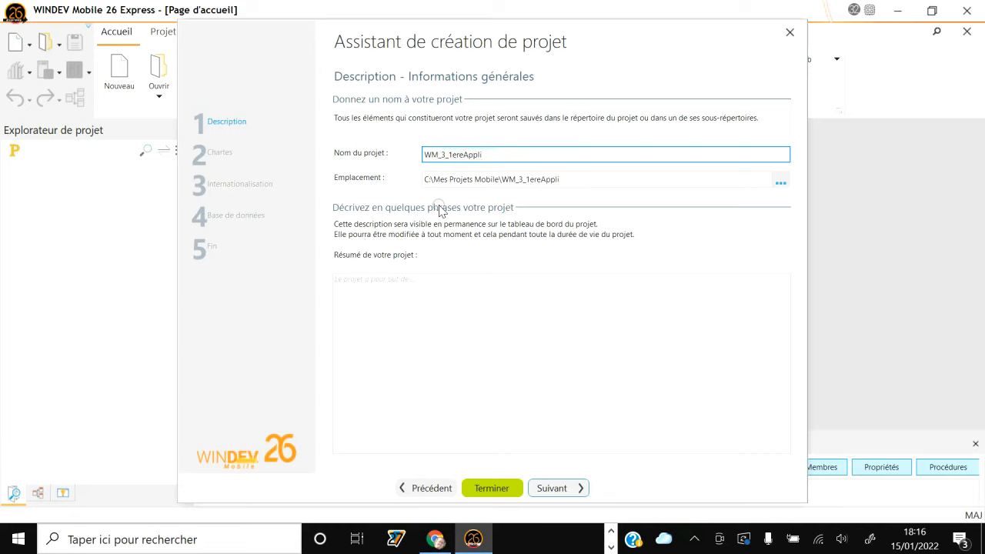
# Examine the proposed project location, checking its parent folder and the subfolder named after the project.
pyautogui.click(575, 184)
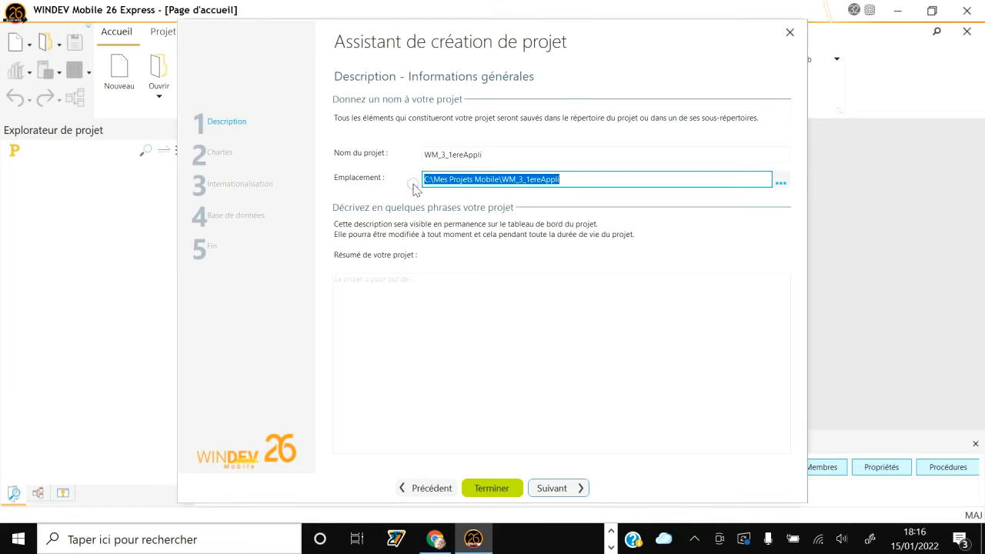
pyautogui.click(443, 180)
pyautogui.moveTo(434, 180); pyautogui.dragTo(501, 180)
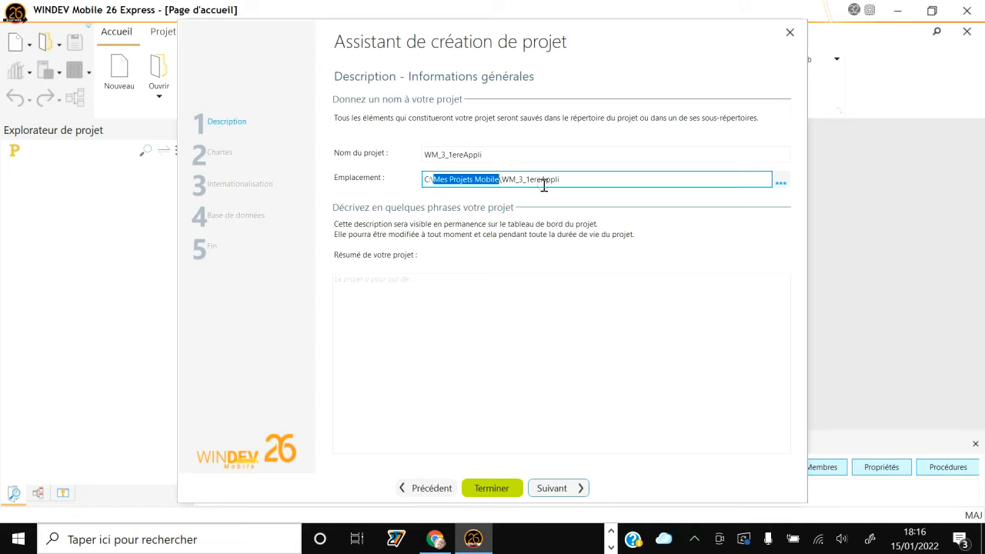
pyautogui.click(581, 182)
pyautogui.moveTo(565, 183); pyautogui.dragTo(502, 179)
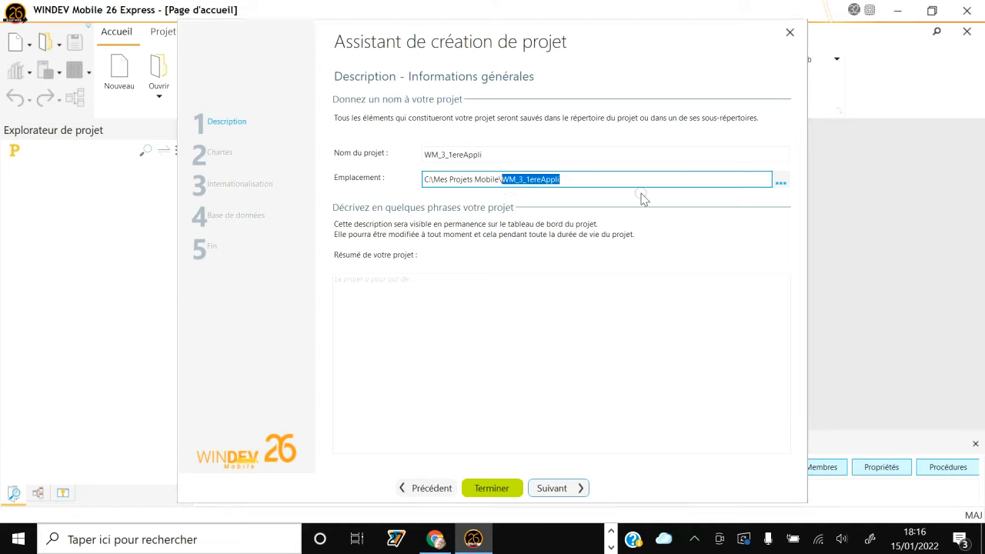
pyautogui.click(612, 180)
pyautogui.click(761, 198)
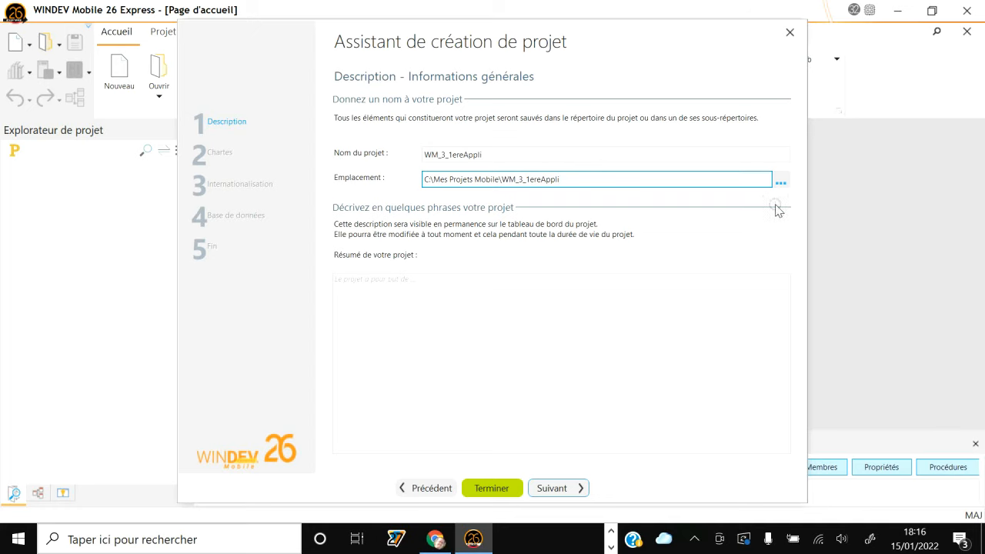
# Set the project's parent directory to the BestWindev folder inside Mes Projets, under the OneDrive folder on drive C.
pyautogui.click(783, 183)
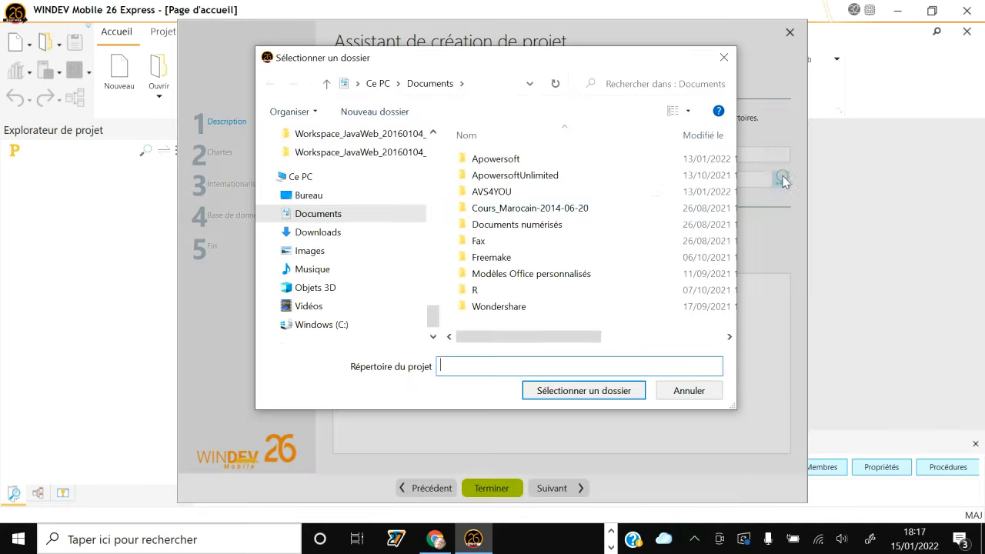
pyautogui.click(321, 324)
pyautogui.doubleClick(493, 192)
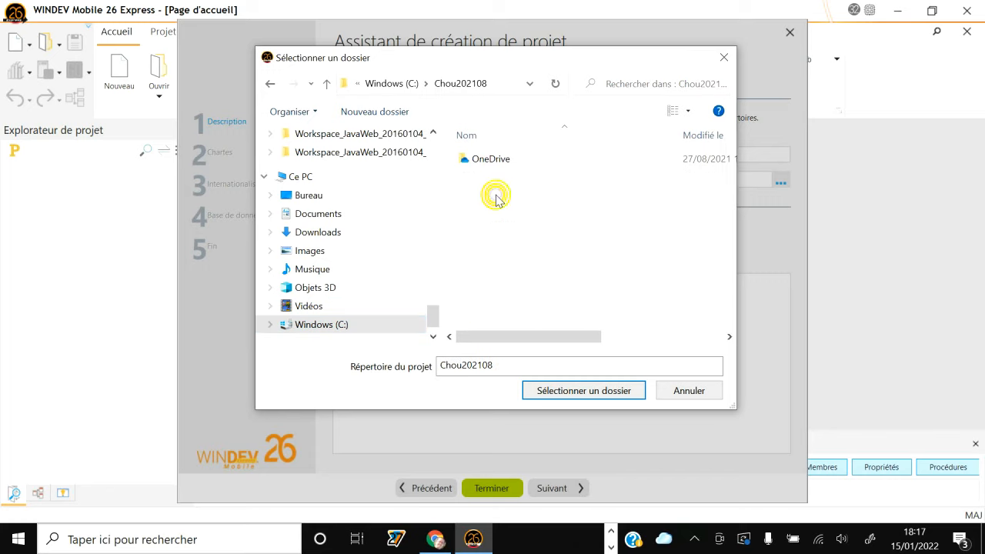
pyautogui.click(498, 168)
pyautogui.doubleClick(498, 164)
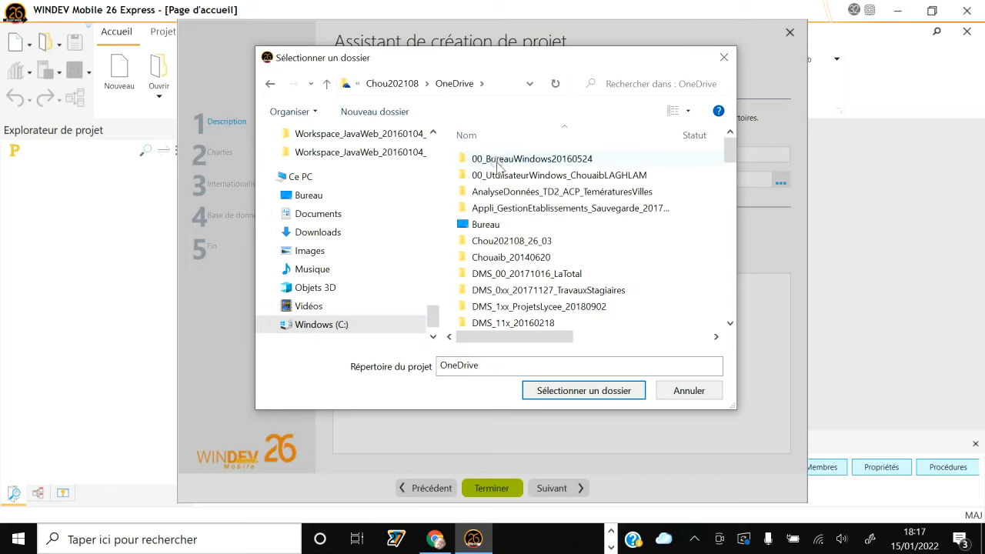
pyautogui.doubleClick(504, 239)
pyautogui.doubleClick(498, 160)
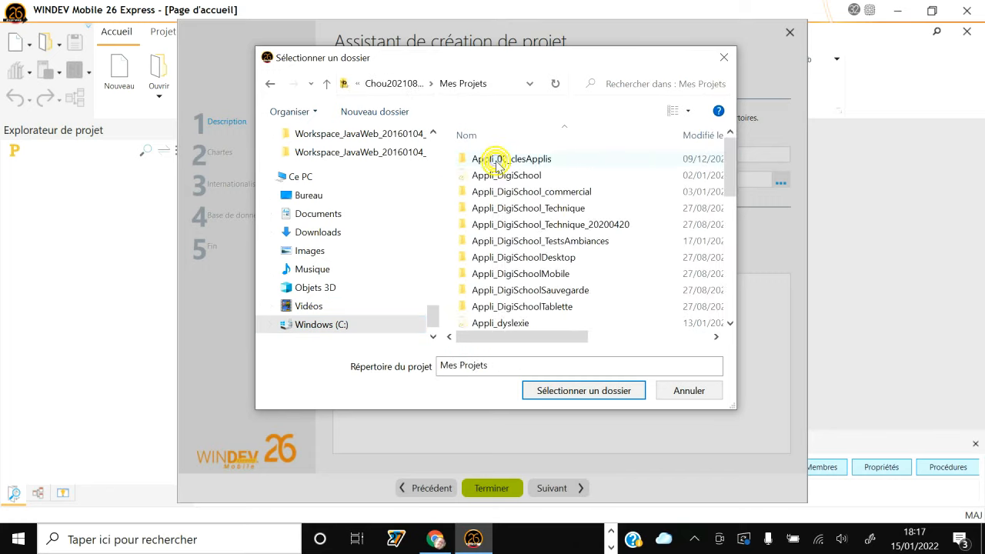
pyautogui.scroll(-6, 608, 223)
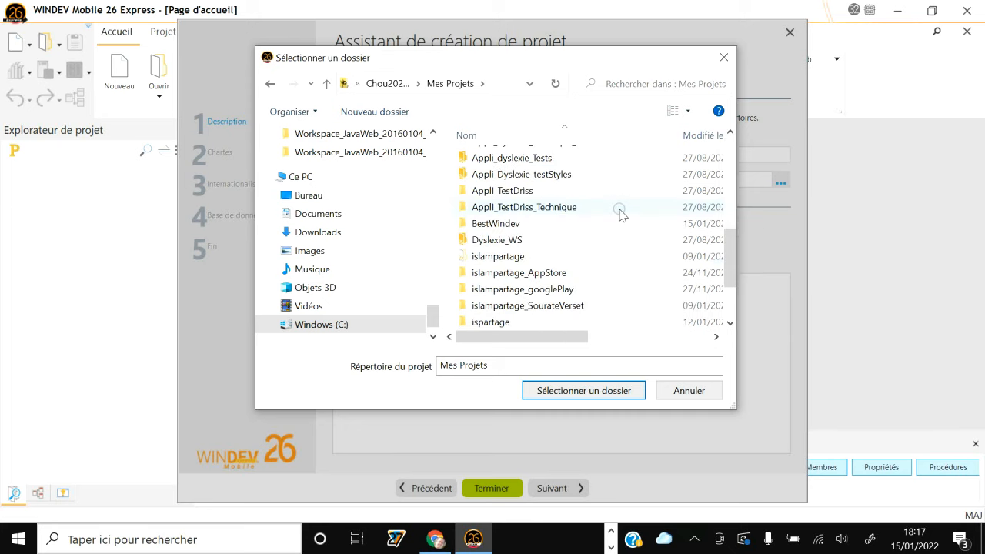
pyautogui.click(502, 227)
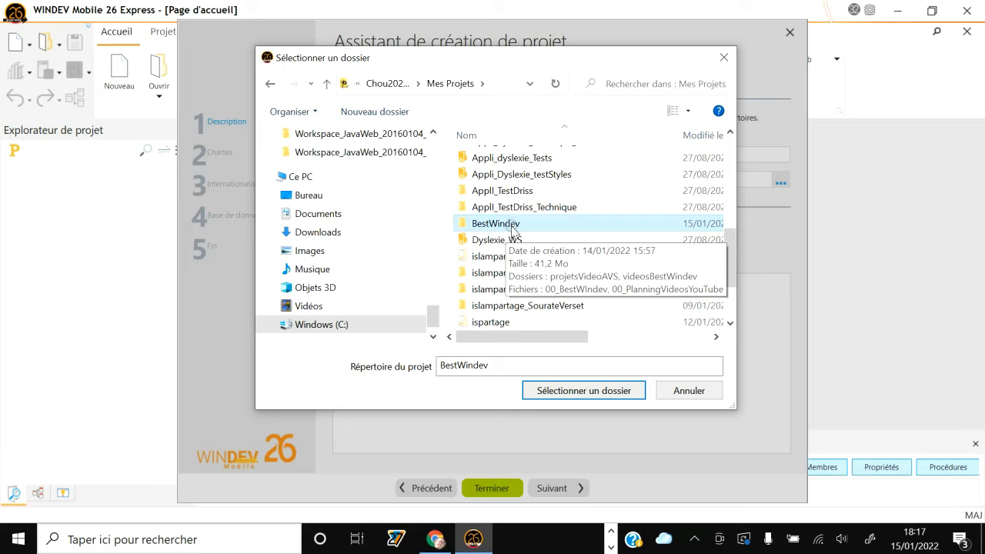
pyautogui.doubleClick(512, 229)
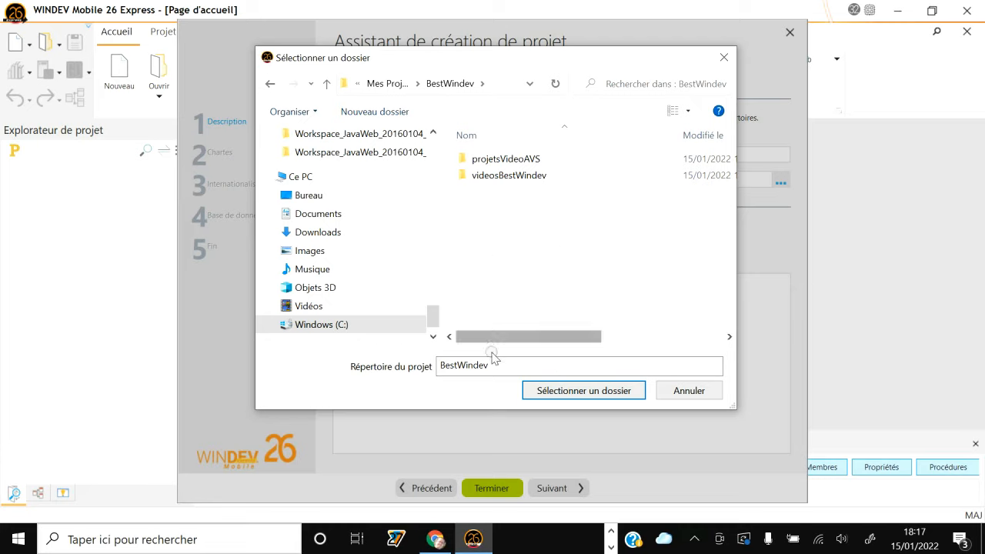
pyautogui.moveTo(492, 367); pyautogui.dragTo(435, 367)
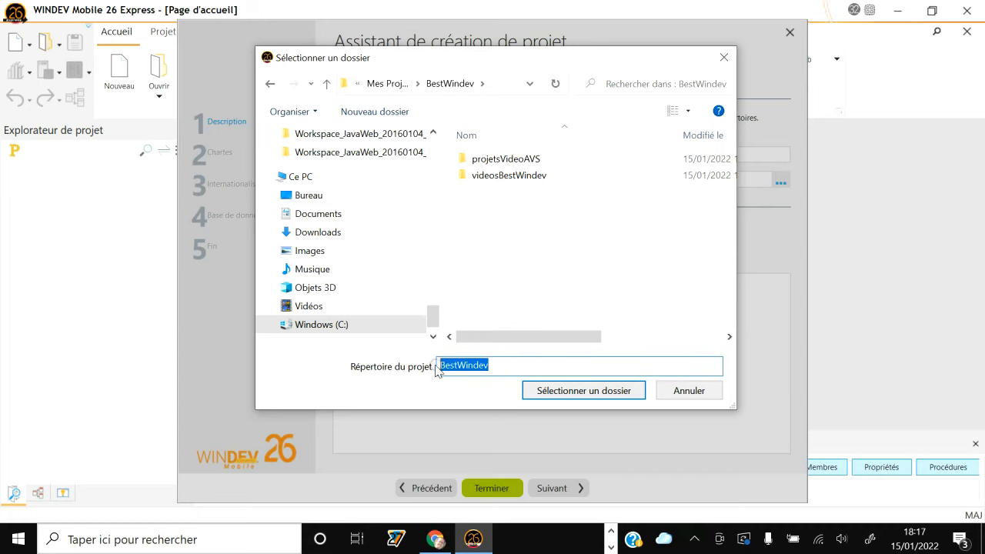
pyautogui.click(550, 392)
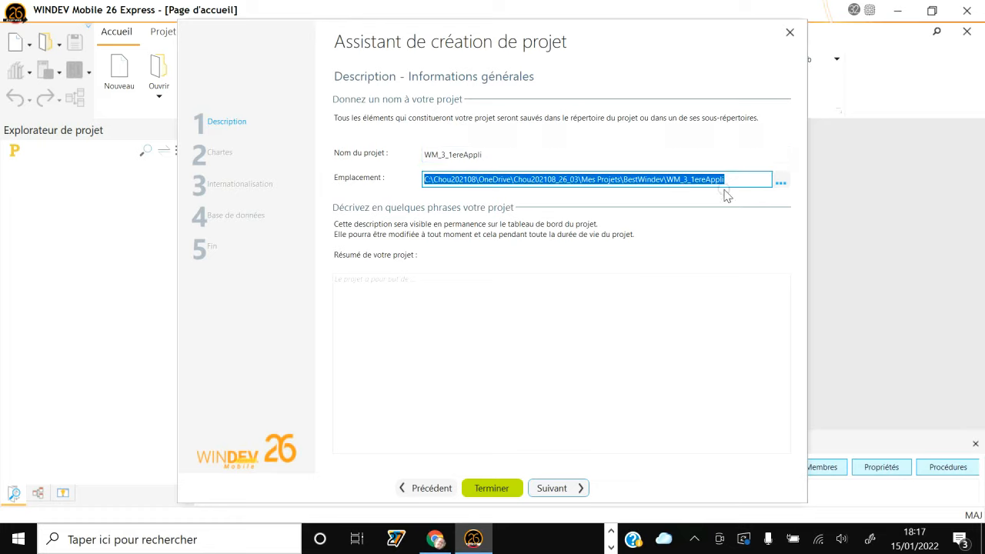
# Leave the project summary and attached documents empty, and open the Standard programming charter for editing.
pyautogui.click(371, 285)
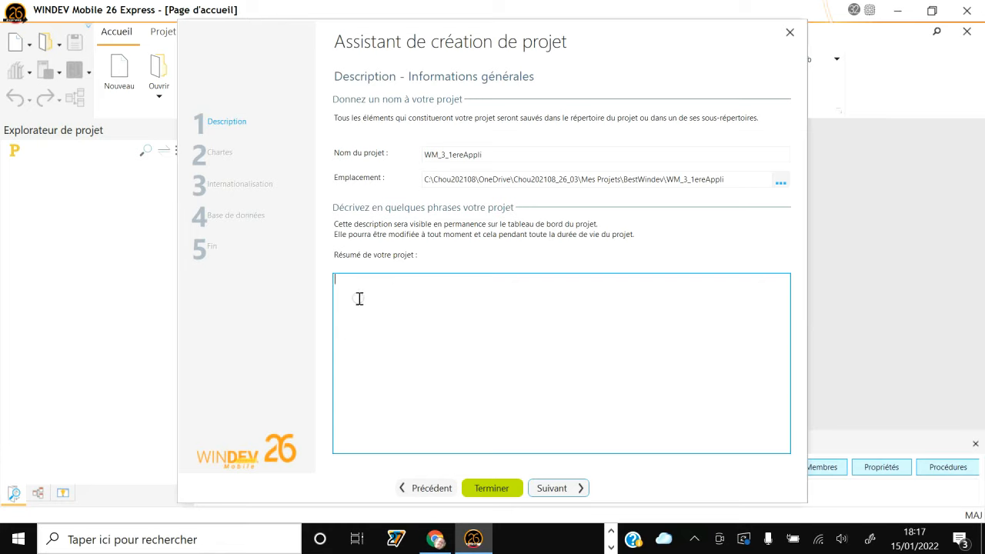
pyautogui.click(553, 490)
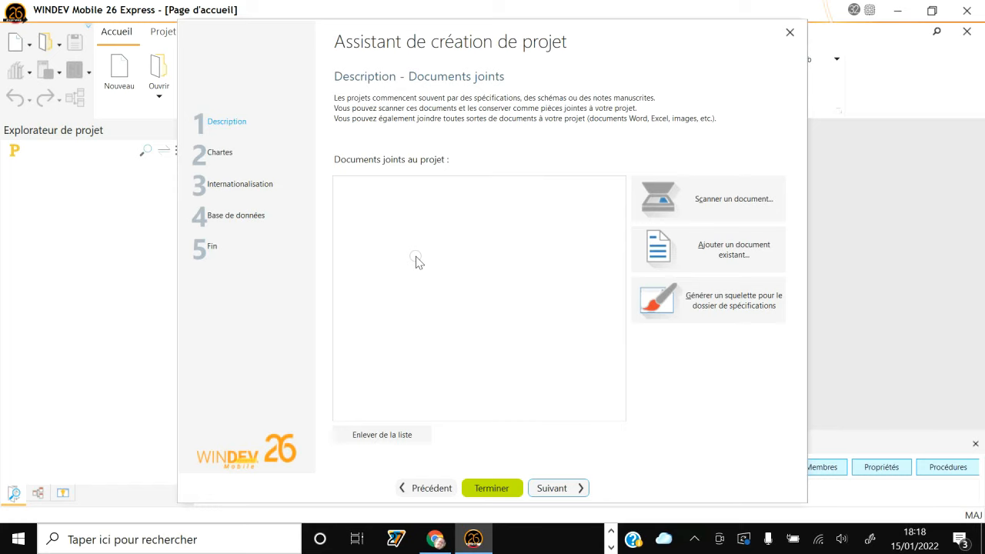
pyautogui.click(563, 491)
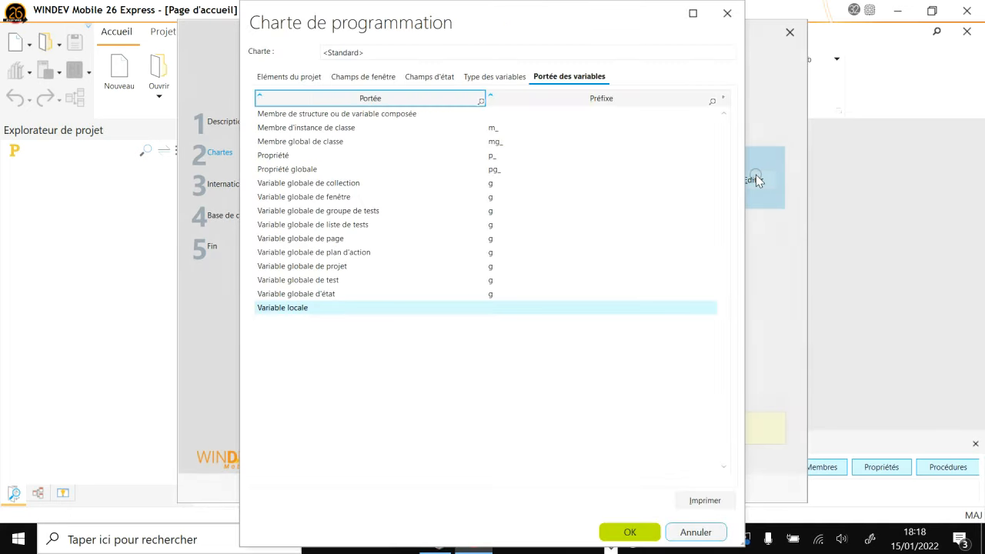
# Look through the charter's prefixes for project elements, window fields, report fields, variable types and variable scopes.
pyautogui.moveTo(514, 22); pyautogui.dragTo(541, 50)
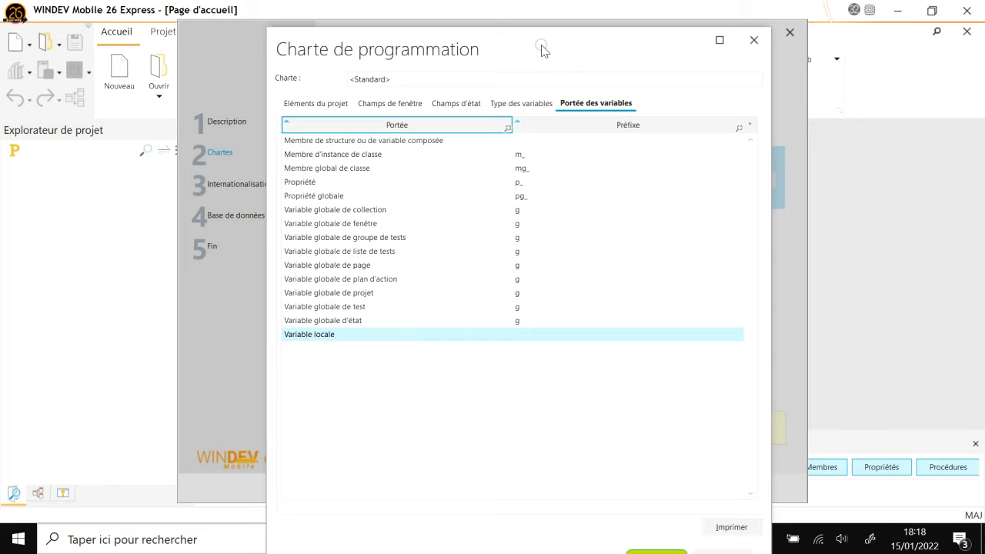
pyautogui.click(305, 107)
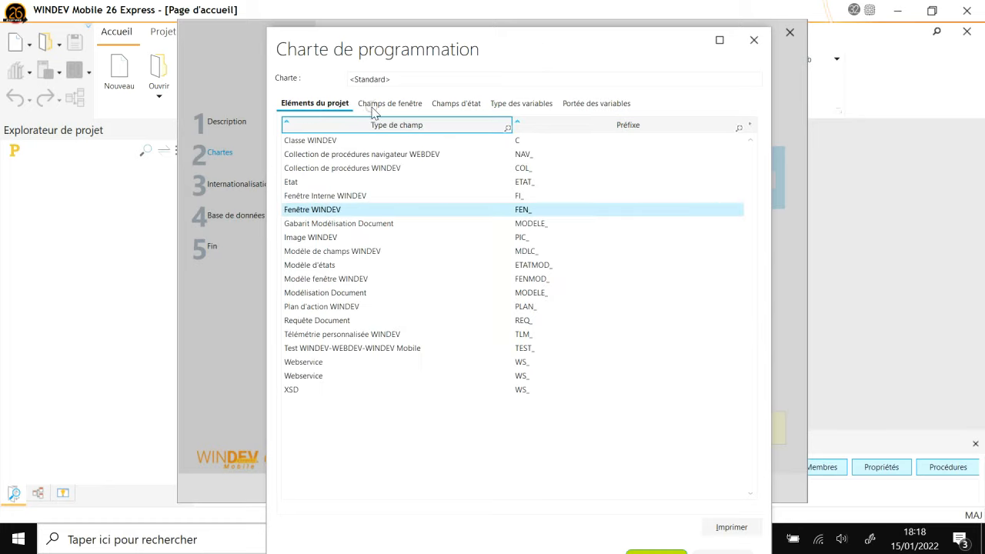
pyautogui.click(375, 103)
pyautogui.click(450, 103)
pyautogui.click(517, 103)
pyautogui.click(582, 105)
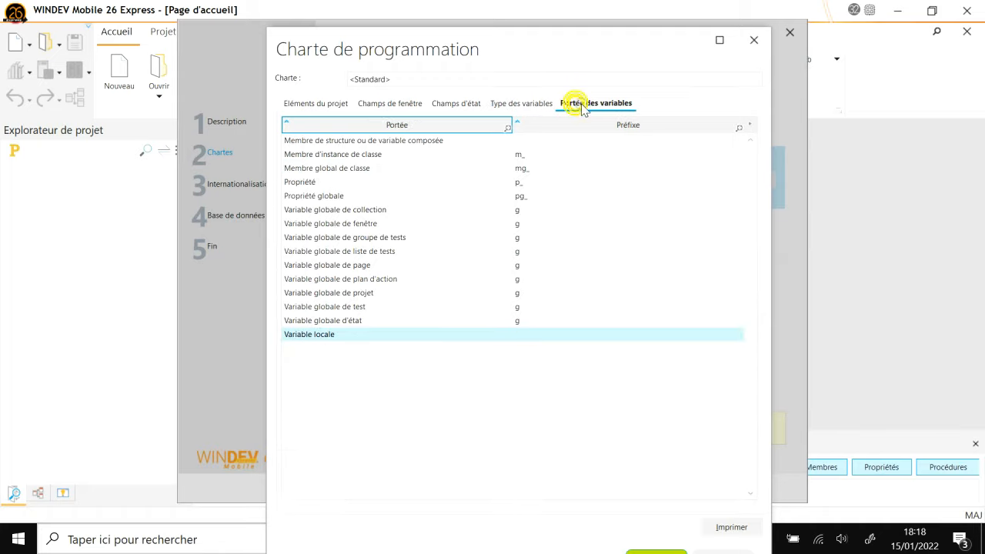
# Examine the charter prefixes assigned to WINDEV windows among the project elements and to buttons among the window fields.
pyautogui.click(321, 106)
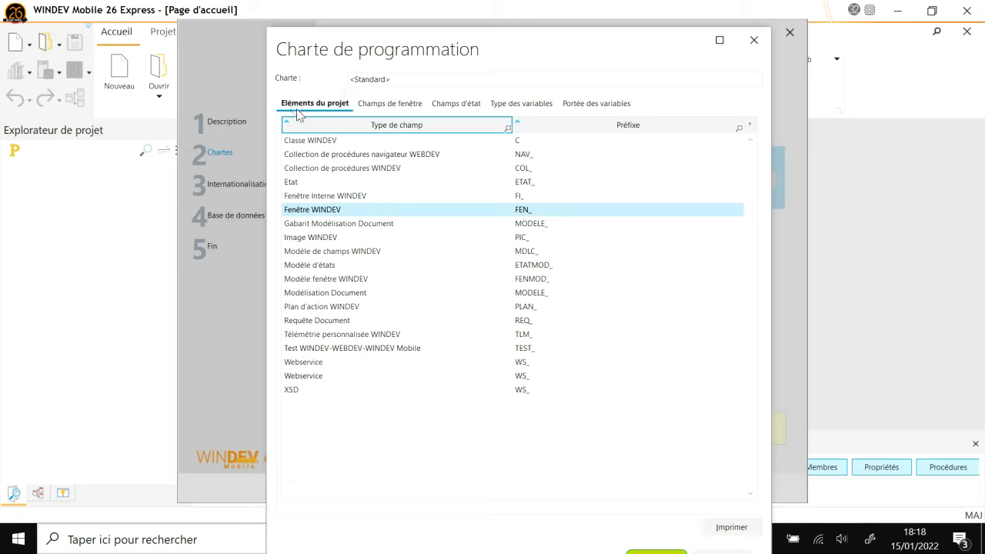
pyautogui.click(531, 213)
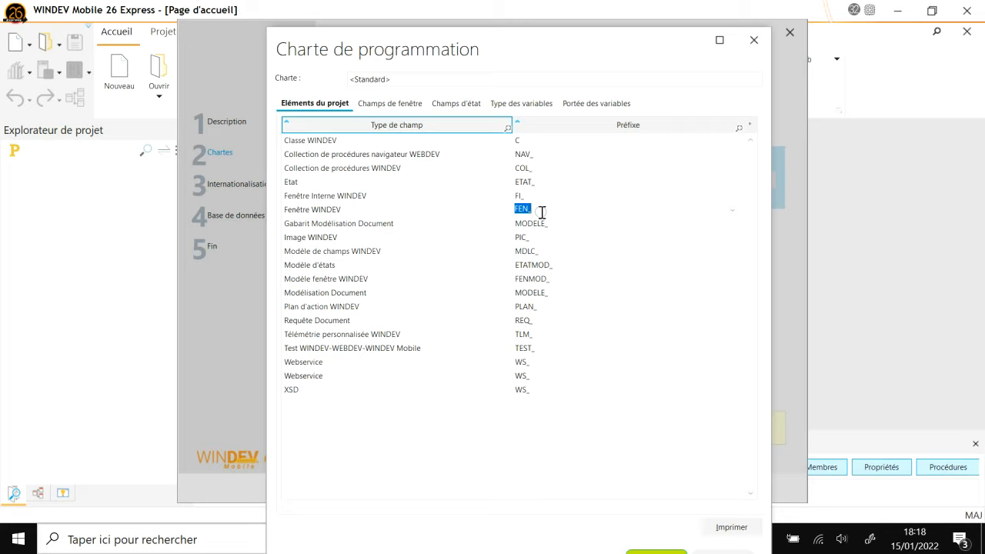
pyautogui.click(543, 212)
pyautogui.click(398, 108)
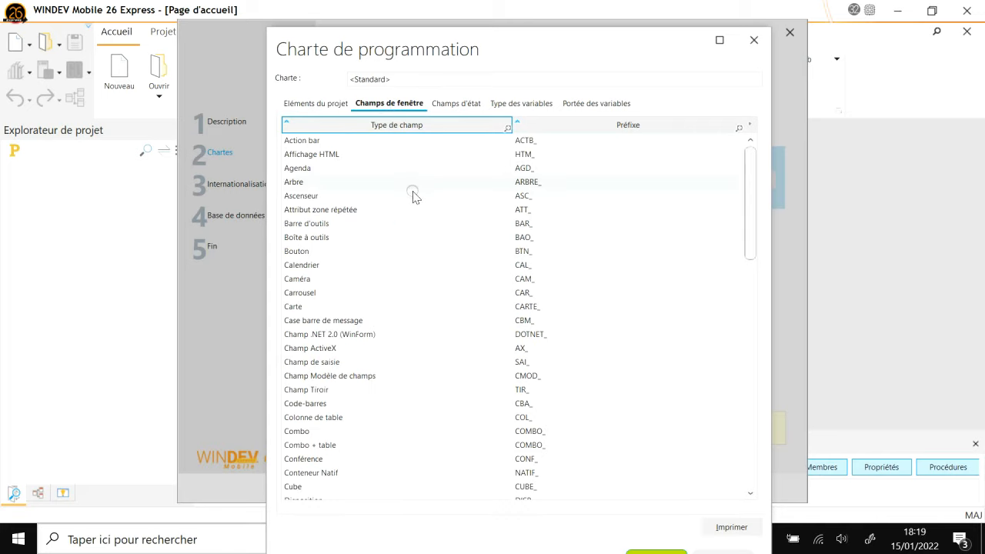
pyautogui.click(315, 252)
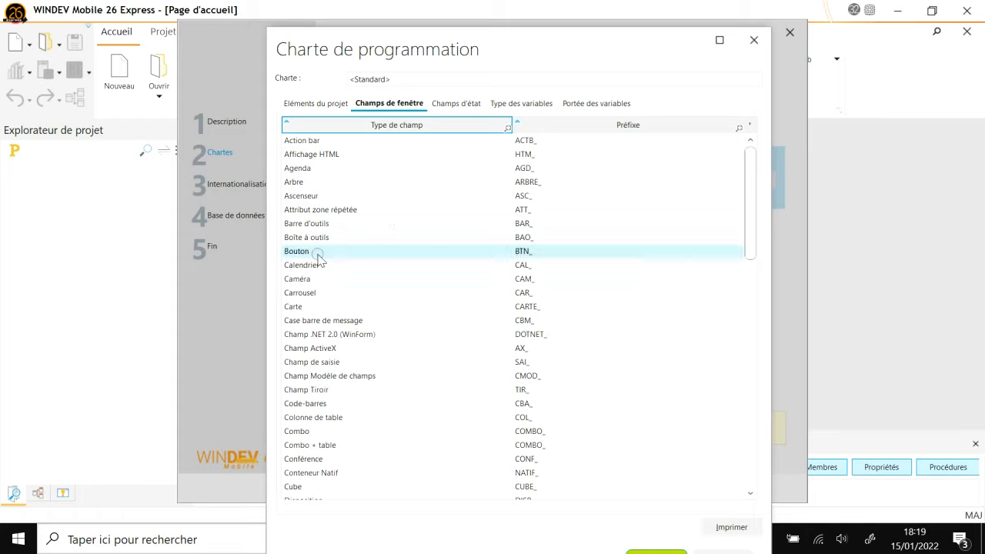
# Examine the charter prefixes for the Bouton and Ascenseur window fields and for the chaîne variable type.
pyautogui.click(531, 254)
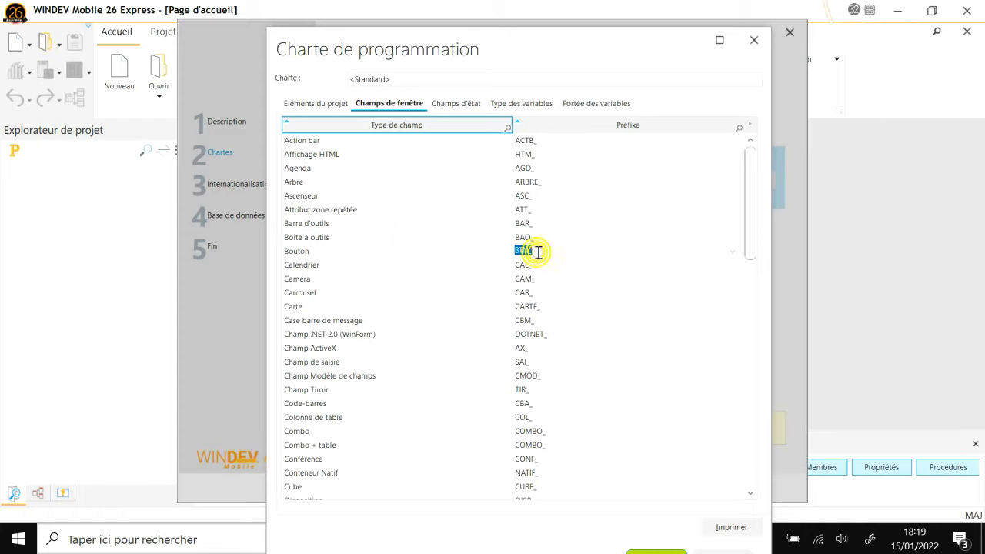
pyautogui.click(541, 252)
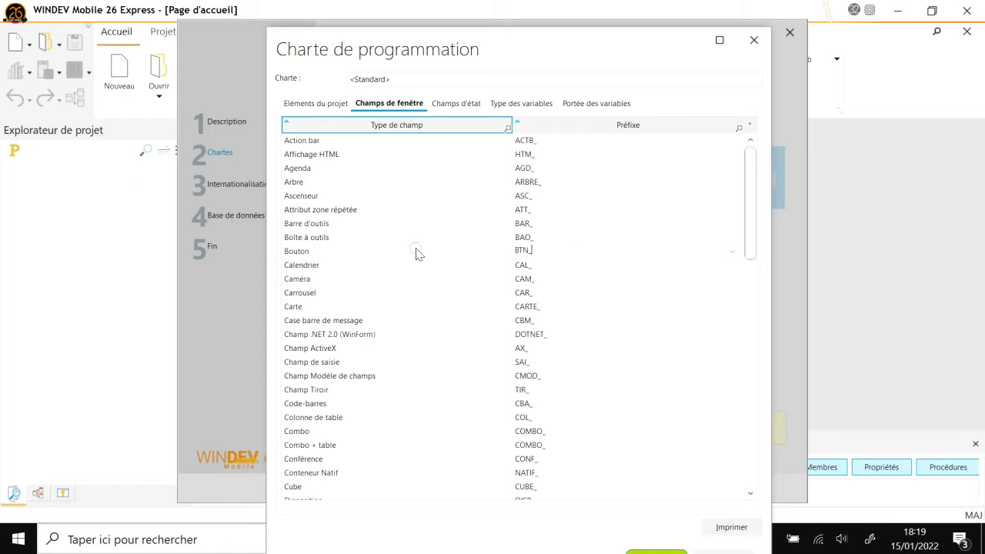
pyautogui.click(306, 197)
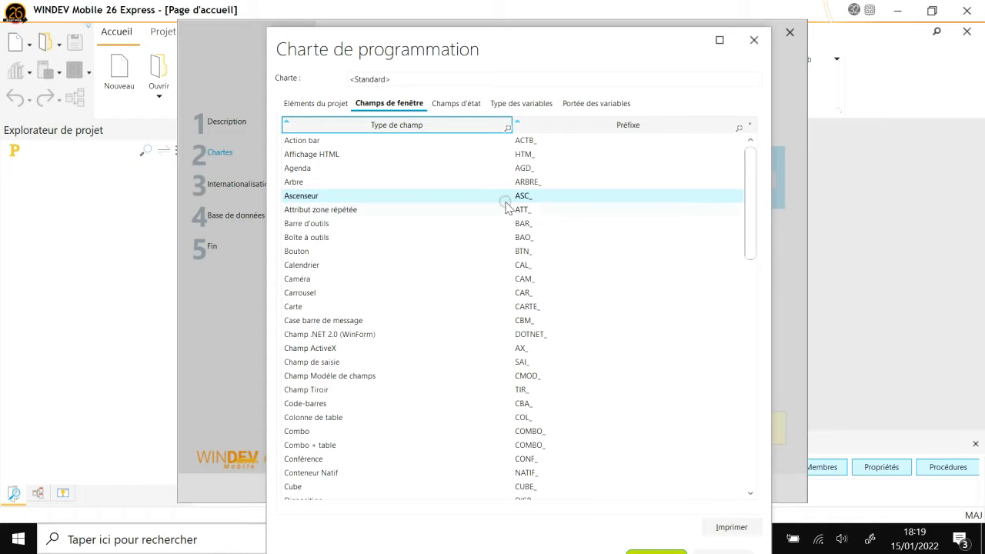
pyautogui.click(520, 107)
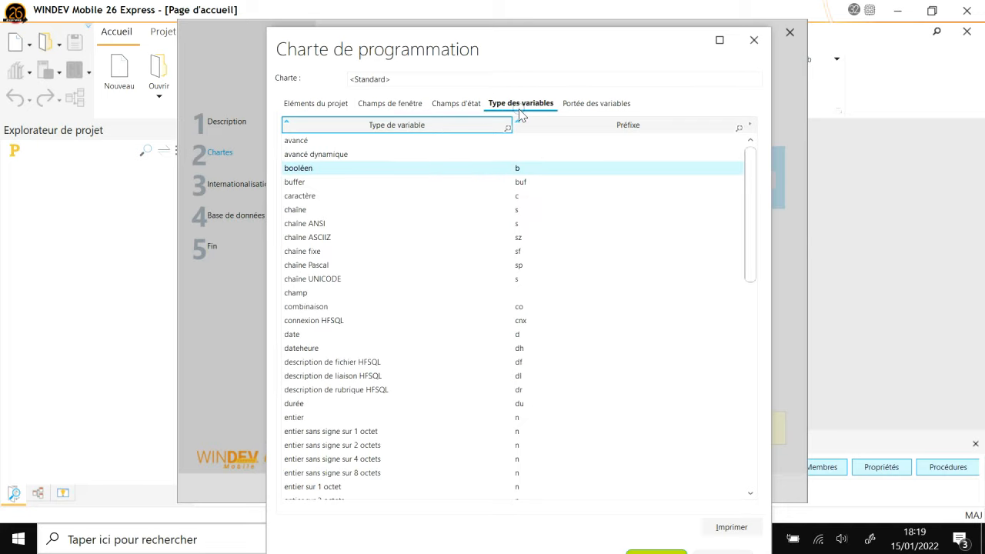
pyautogui.click(344, 211)
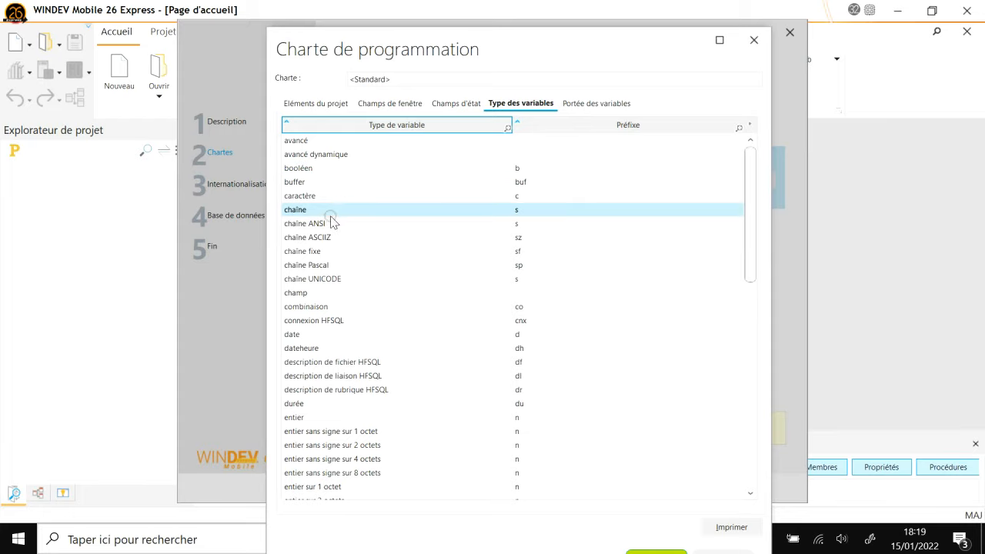
pyautogui.click(519, 212)
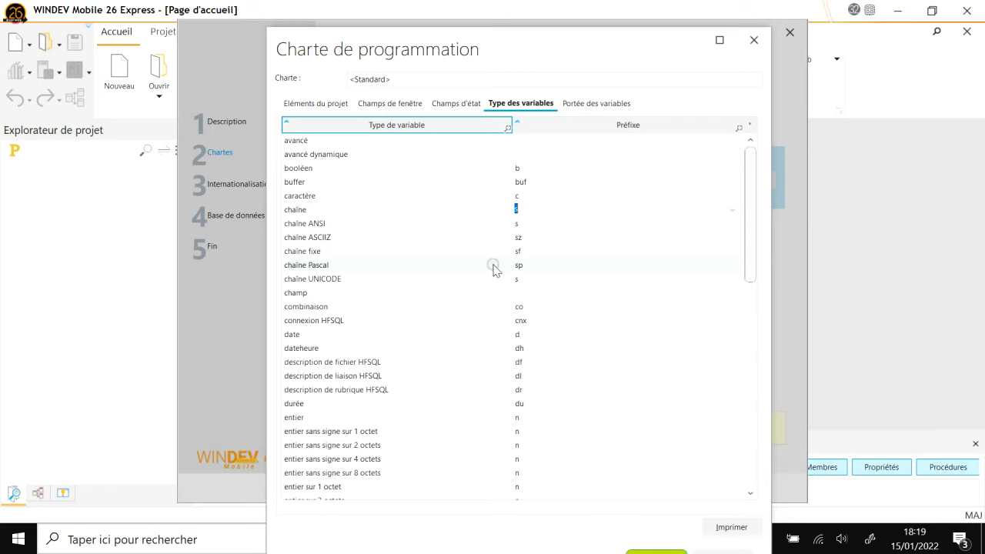
# Close the charter editor and keep the Standard programming charter for automatic prefixing of variables and fields.
pyautogui.moveTo(768, 485); pyautogui.dragTo(773, 361)
pyautogui.click(659, 439)
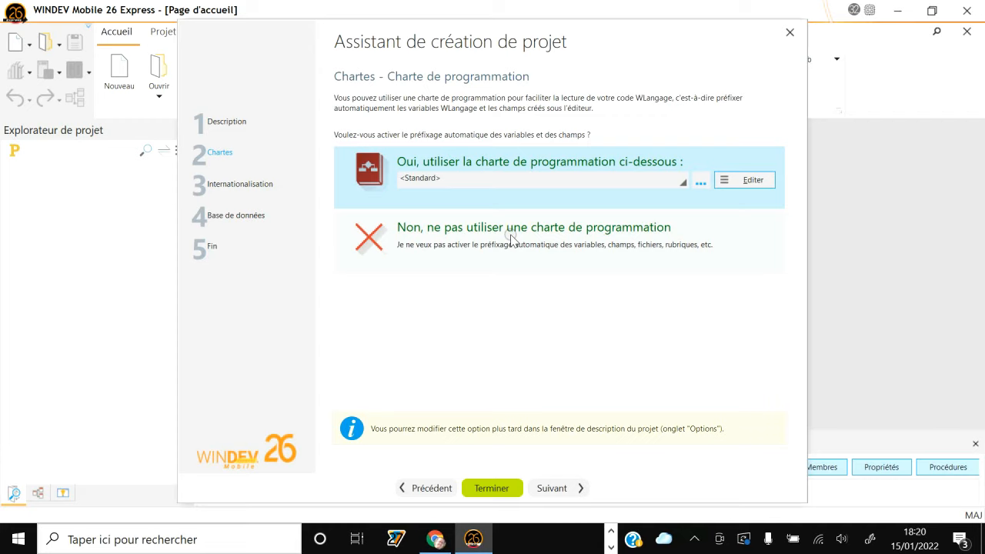
pyautogui.click(543, 489)
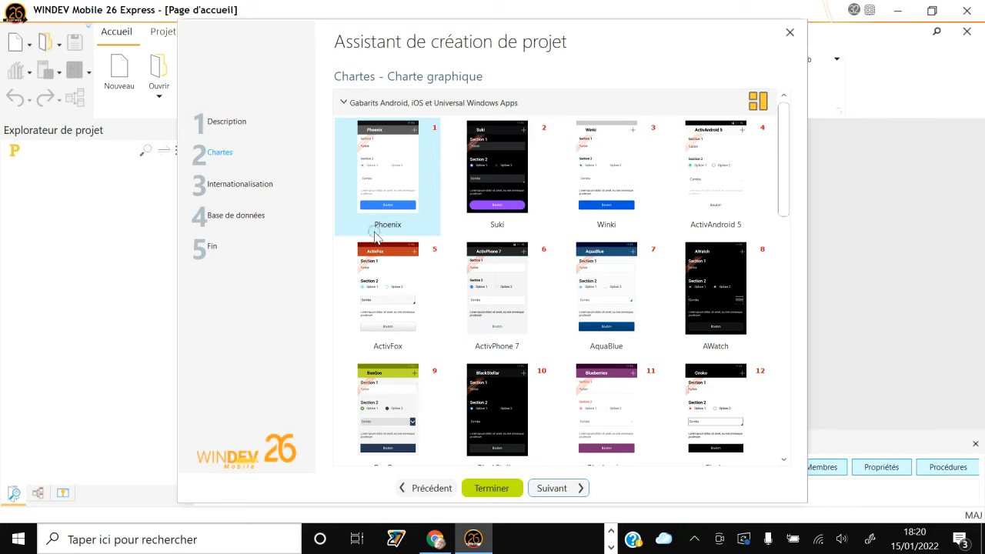
# Browse the Android, iOS and Universal Windows Apps templates and choose Phoenix as the project's graphic charter.
pyautogui.moveTo(780, 160); pyautogui.dragTo(779, 419)
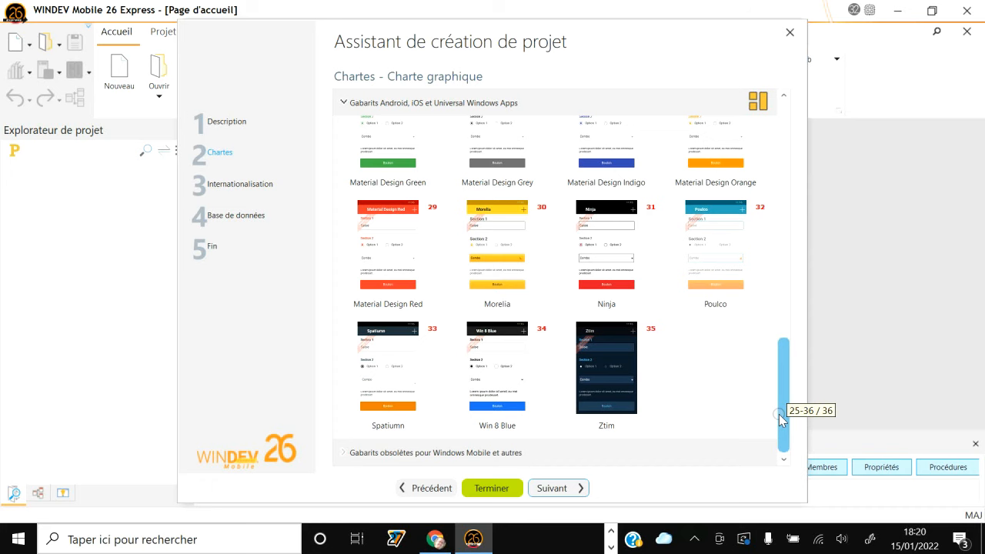
pyautogui.moveTo(781, 408); pyautogui.dragTo(787, 170)
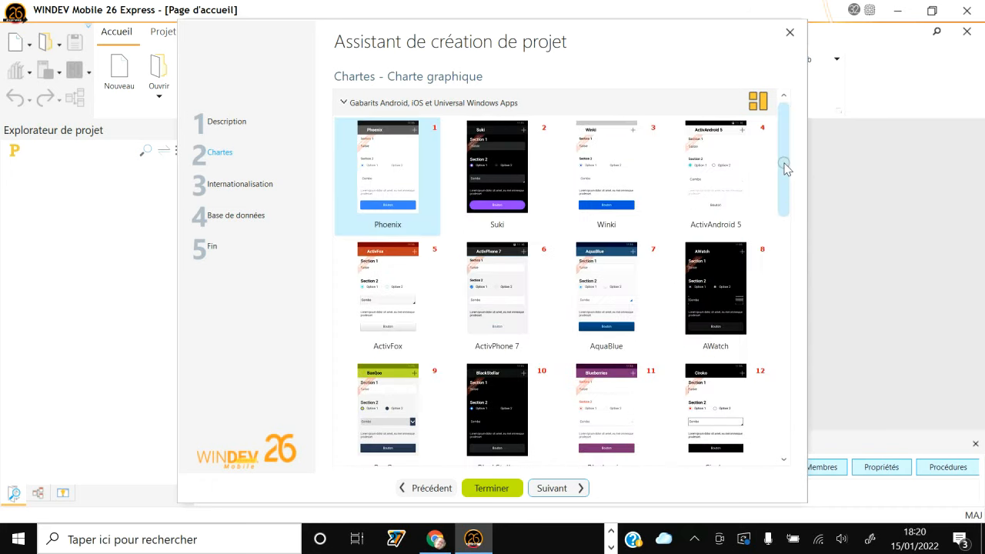
pyautogui.click(390, 172)
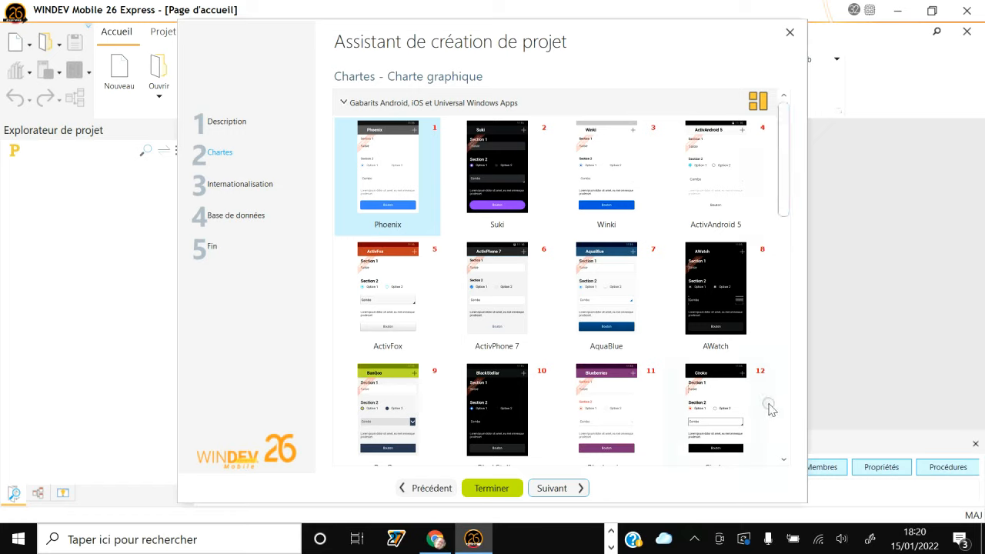
pyautogui.click(556, 488)
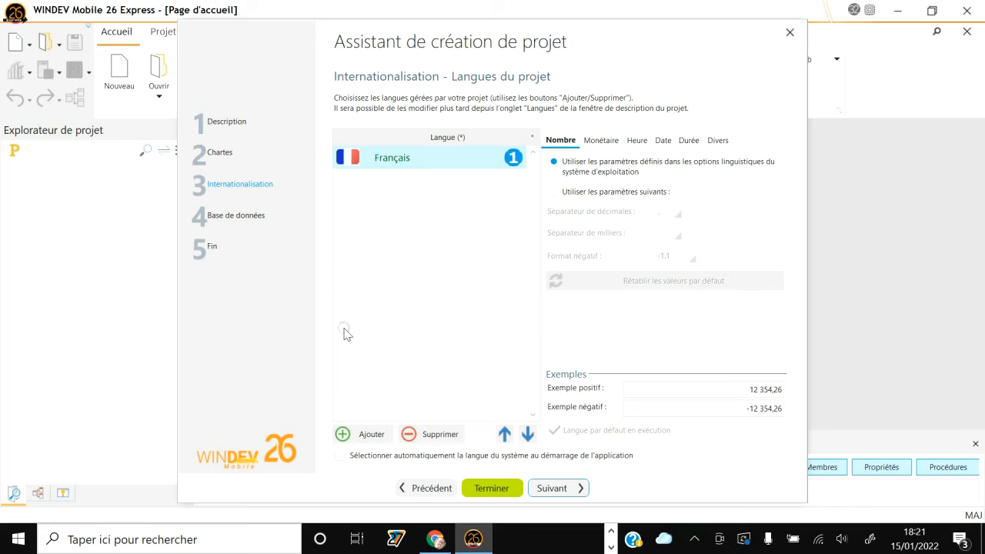
# Review the languages that can be added and continue with French as the project's only language.
pyautogui.click(362, 435)
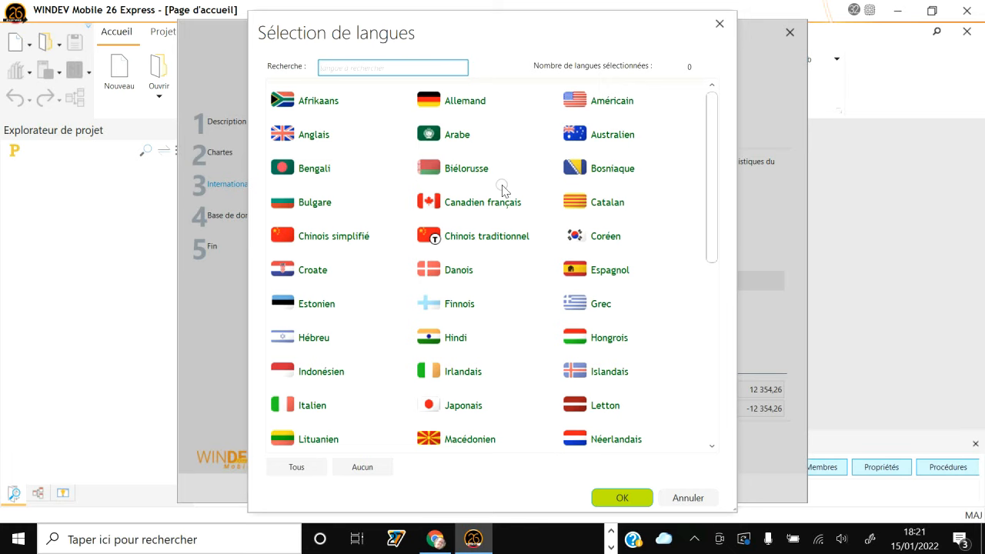
pyautogui.scroll(-5, 502, 192)
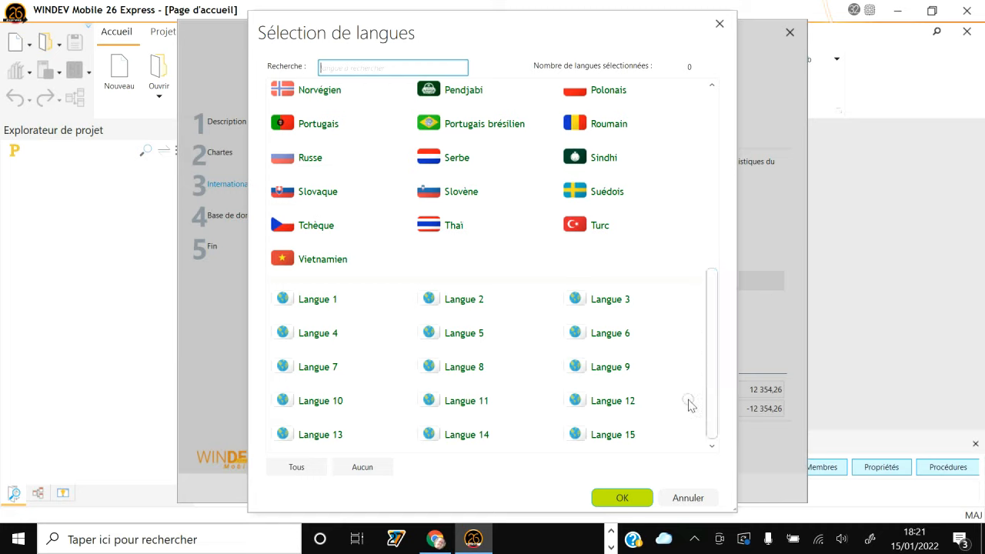
pyautogui.click(688, 498)
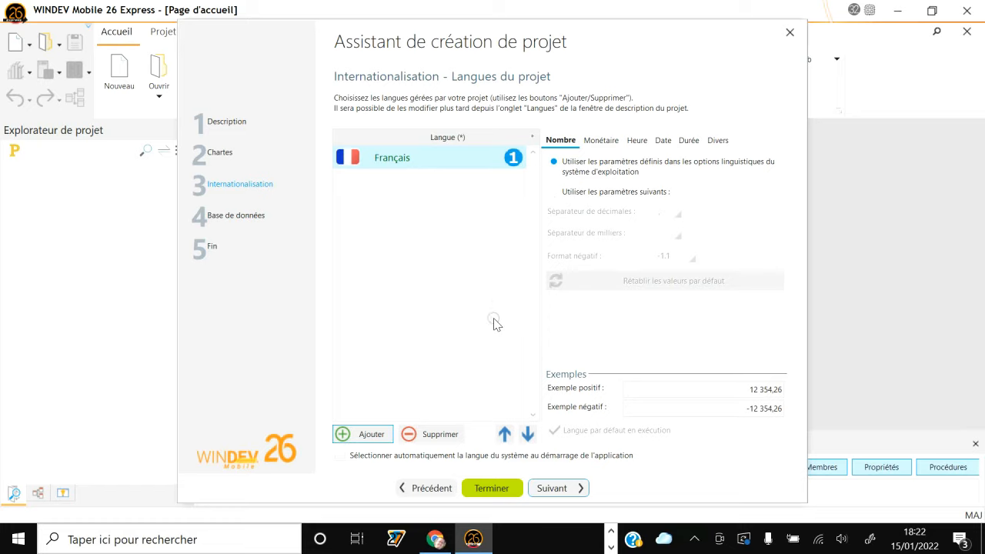
pyautogui.click(551, 492)
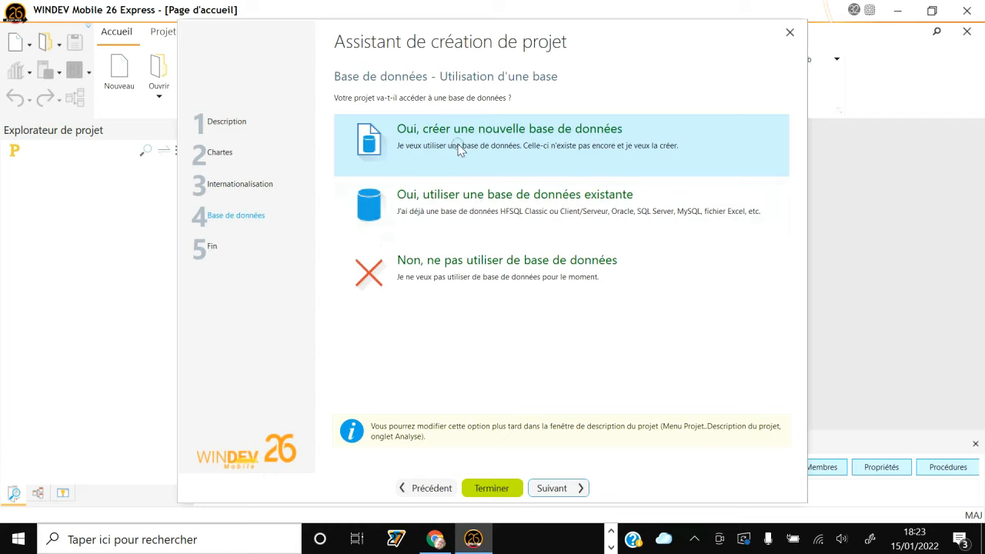
# Choose not to use a database and finish creating the project.
pyautogui.click(438, 282)
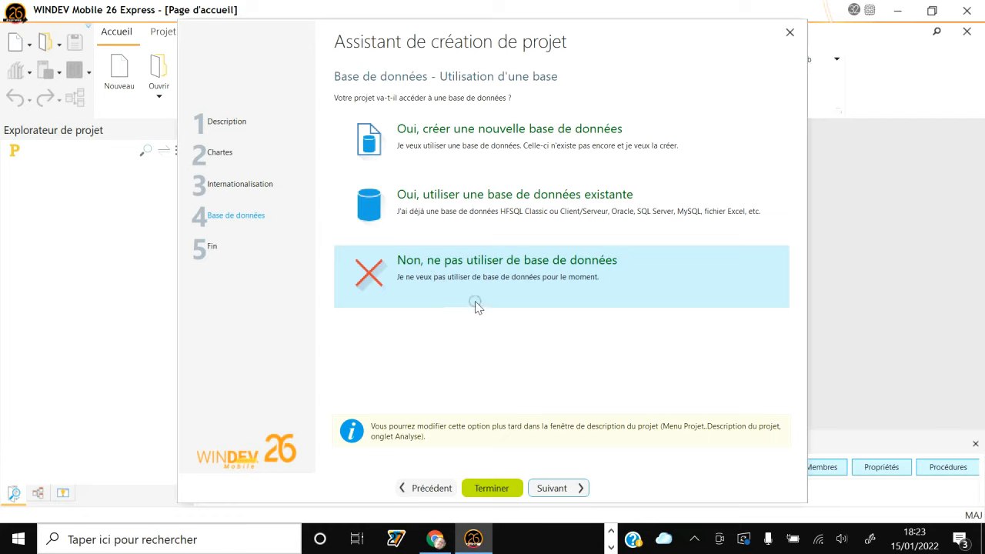
pyautogui.click(556, 488)
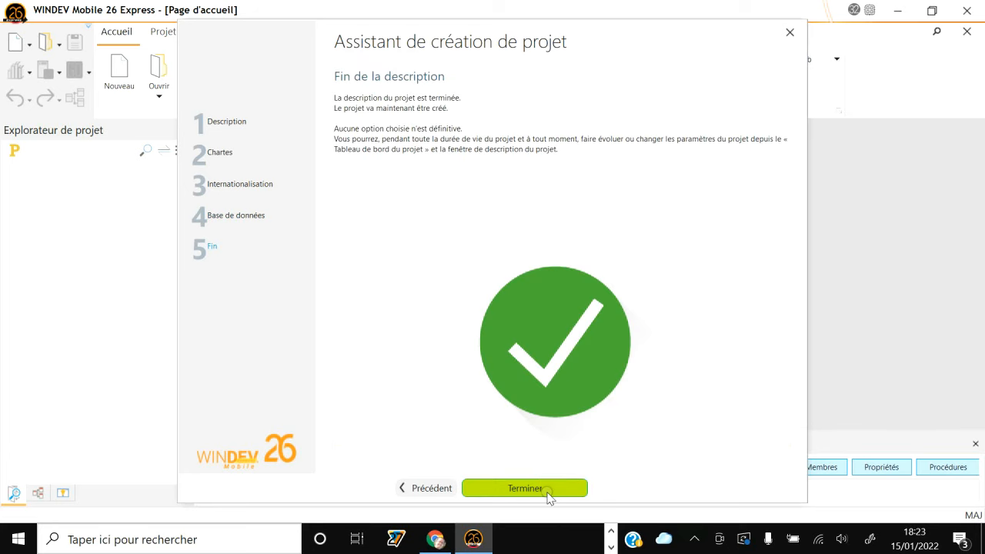
pyautogui.click(549, 489)
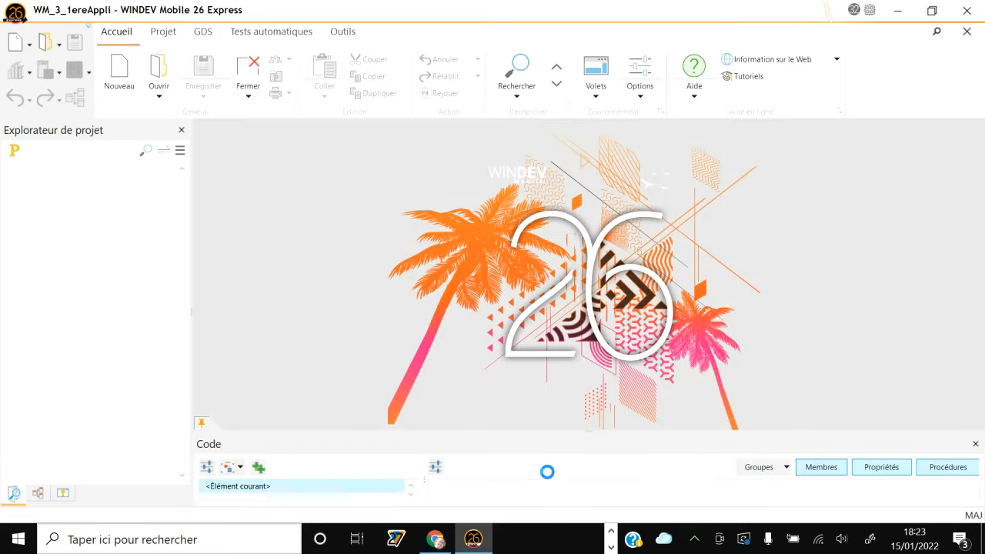
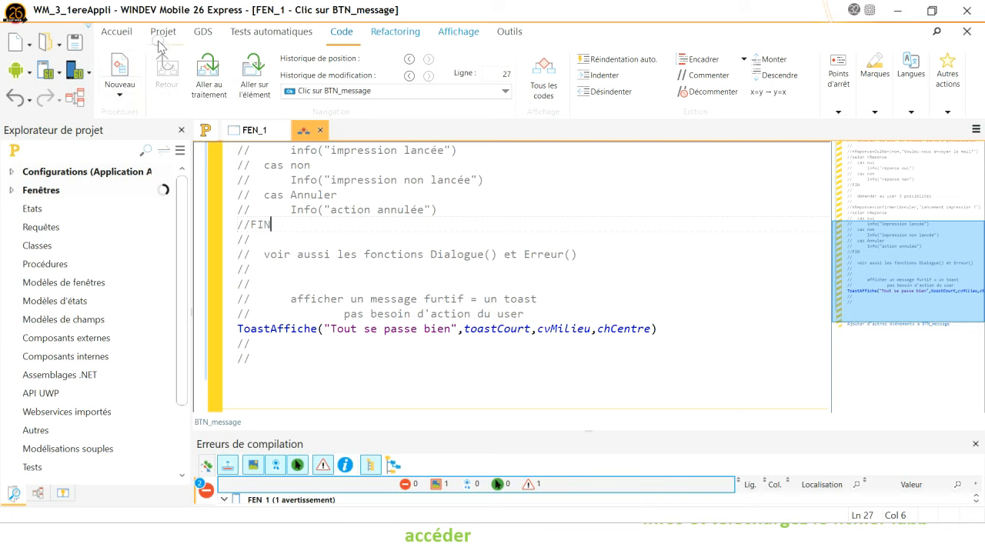
# Start generating the Android application as an APK for free deployment, using the automatically installed generation tools.
pyautogui.click(162, 34)
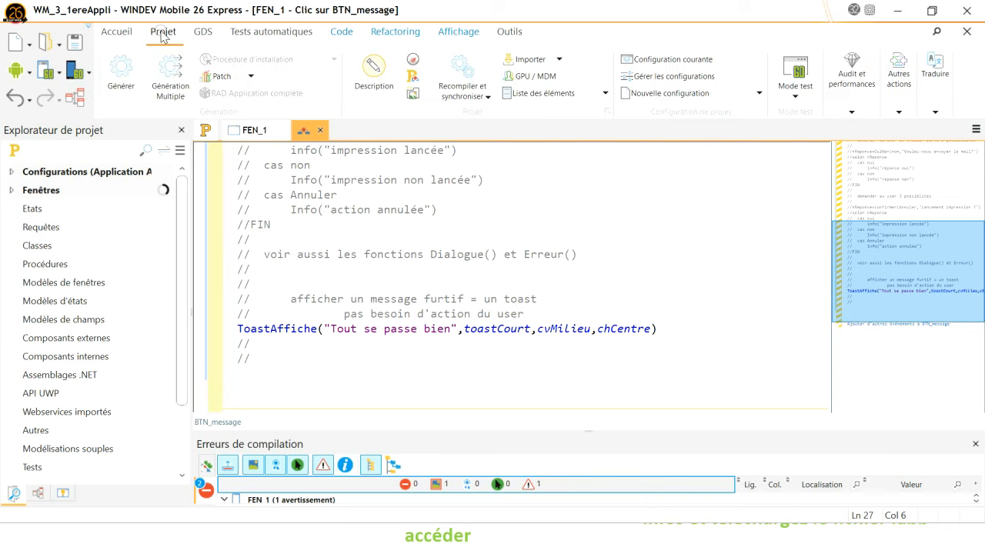
pyautogui.click(120, 73)
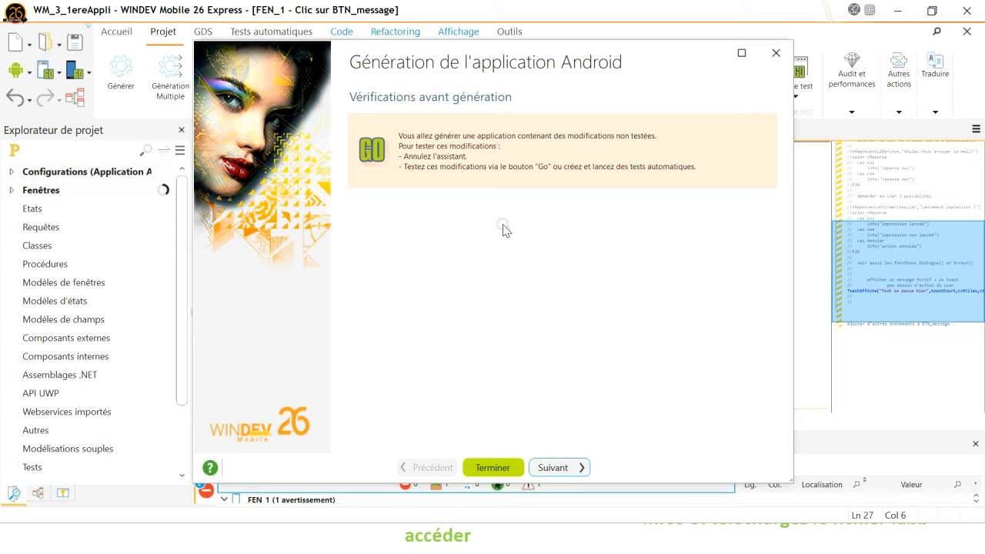
pyautogui.click(569, 467)
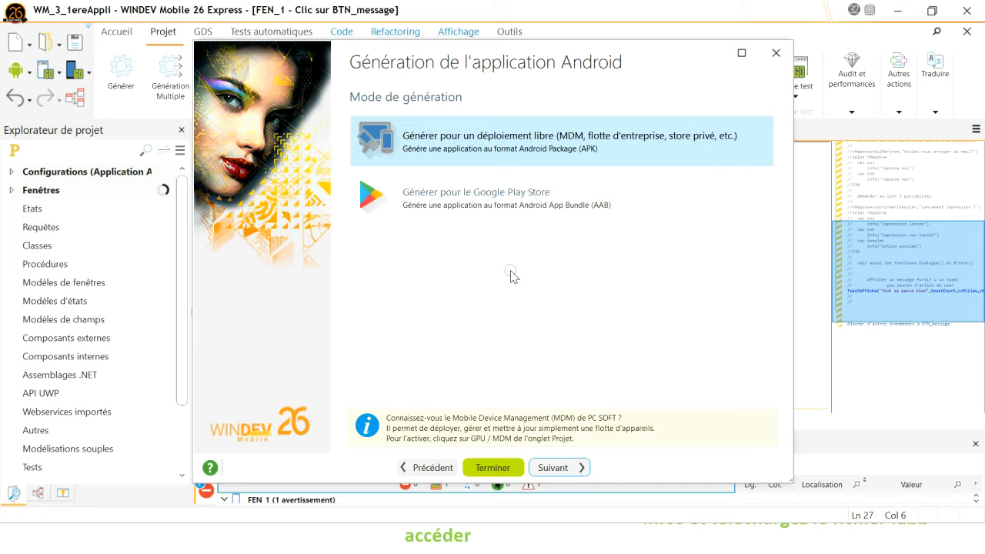
pyautogui.click(472, 213)
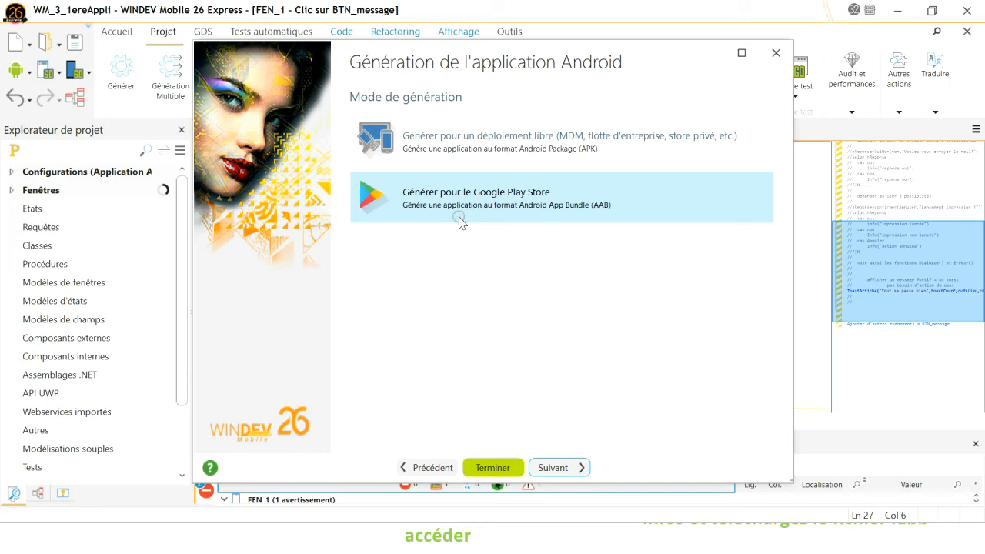
pyautogui.click(412, 159)
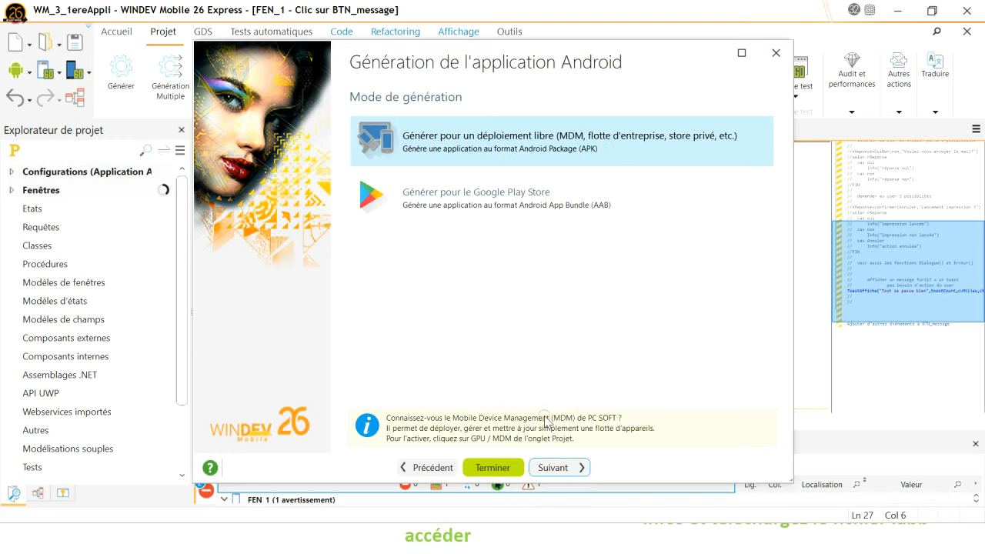
pyautogui.click(551, 469)
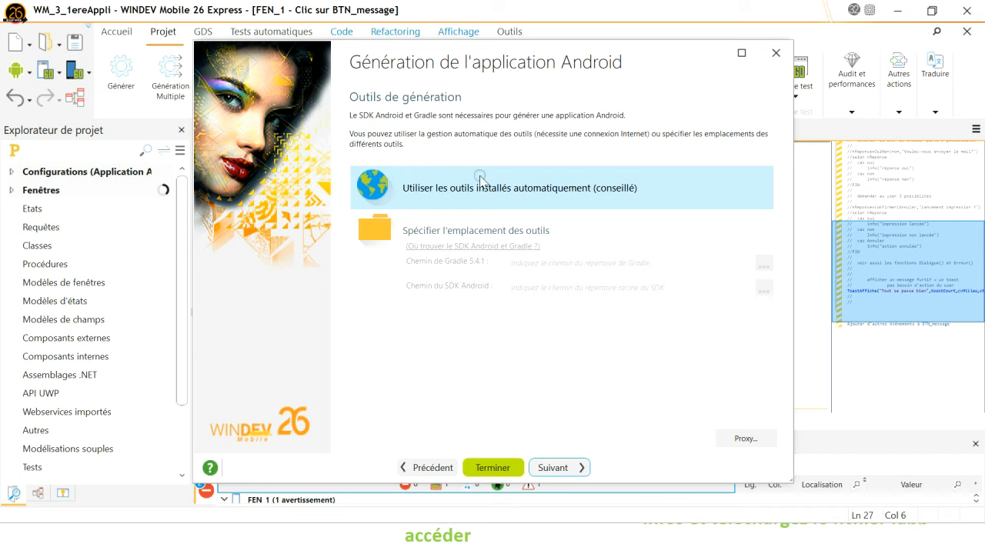
pyautogui.click(551, 468)
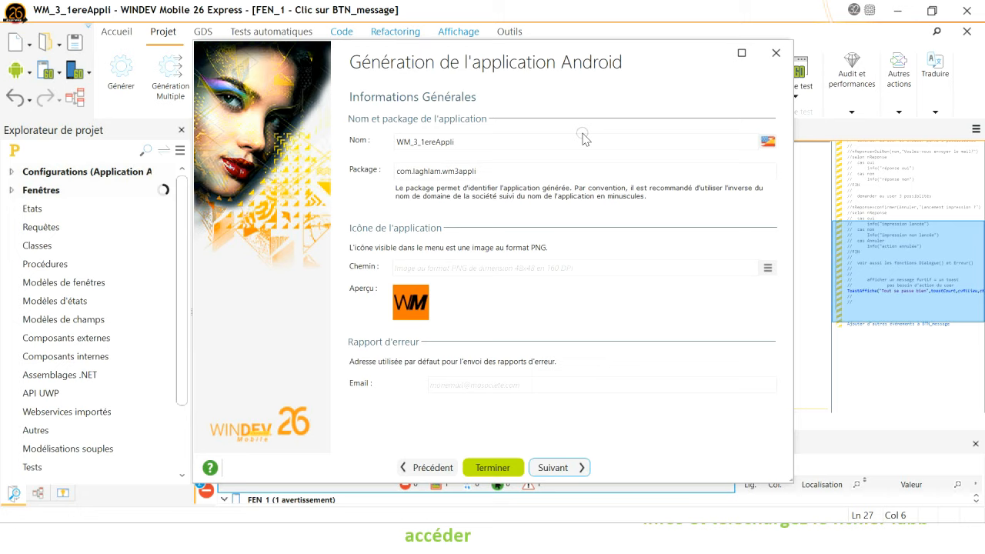
# Set the application icon to the outlined paper plane found under "message" in the image catalogue, keeping the proposed image settings.
pyautogui.click(468, 142)
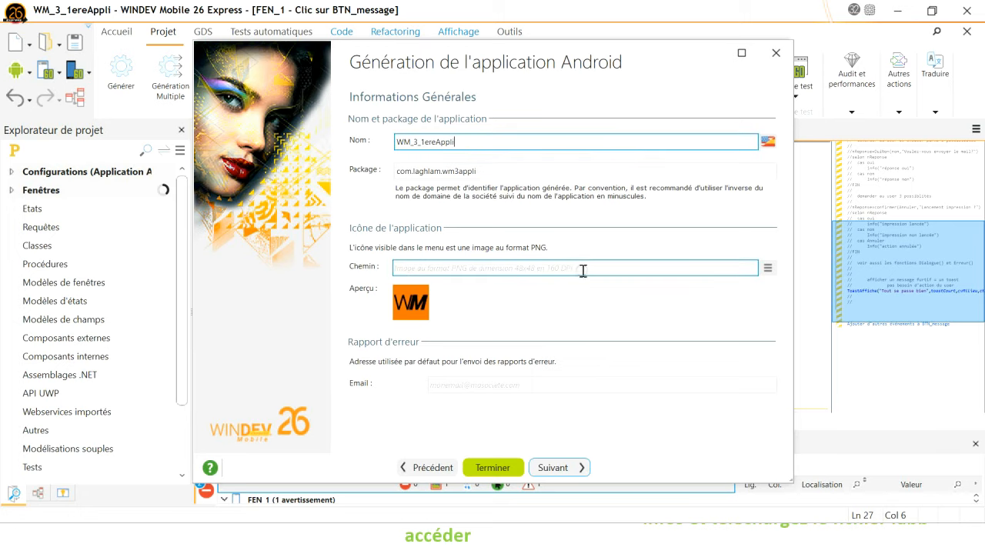
pyautogui.click(767, 267)
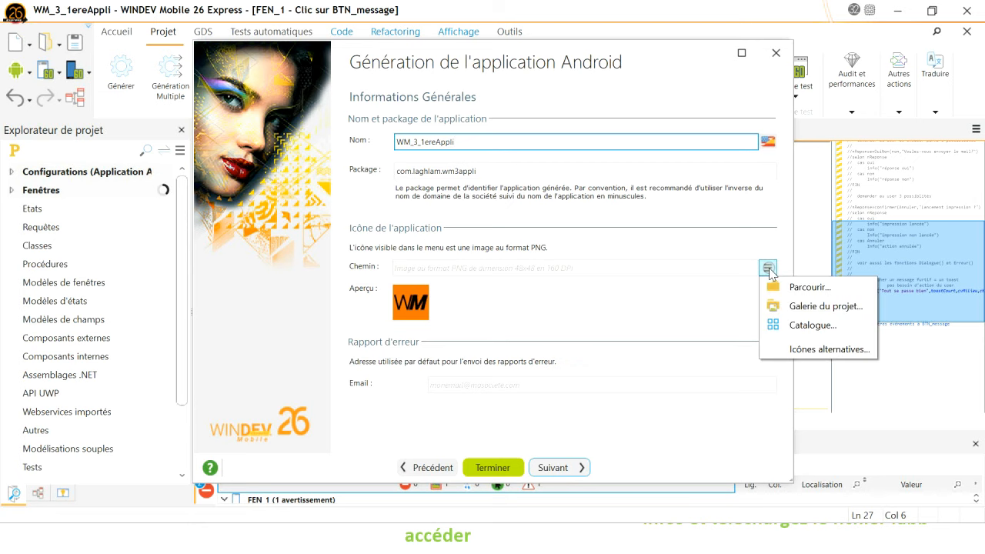
pyautogui.click(812, 326)
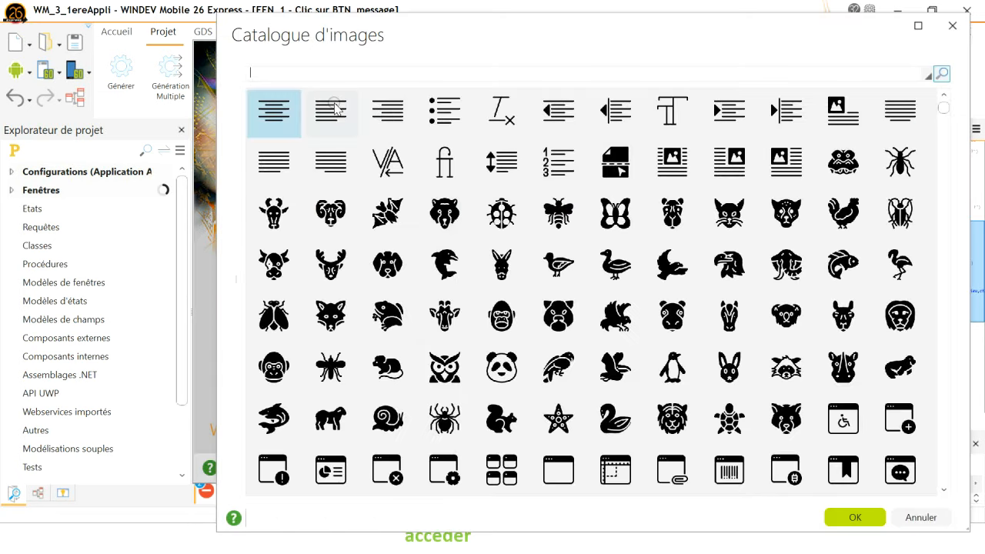
pyautogui.write('message')
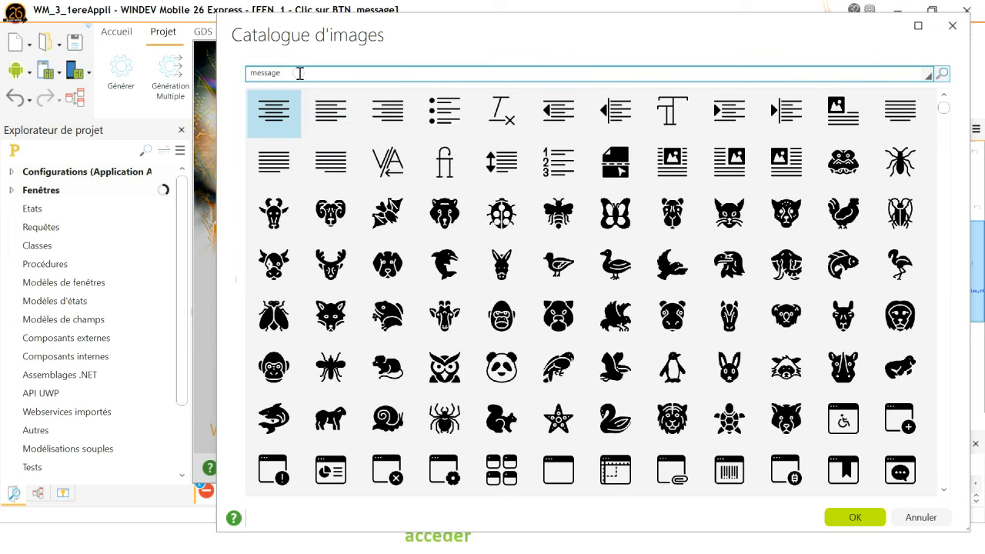
pyautogui.press('Return')
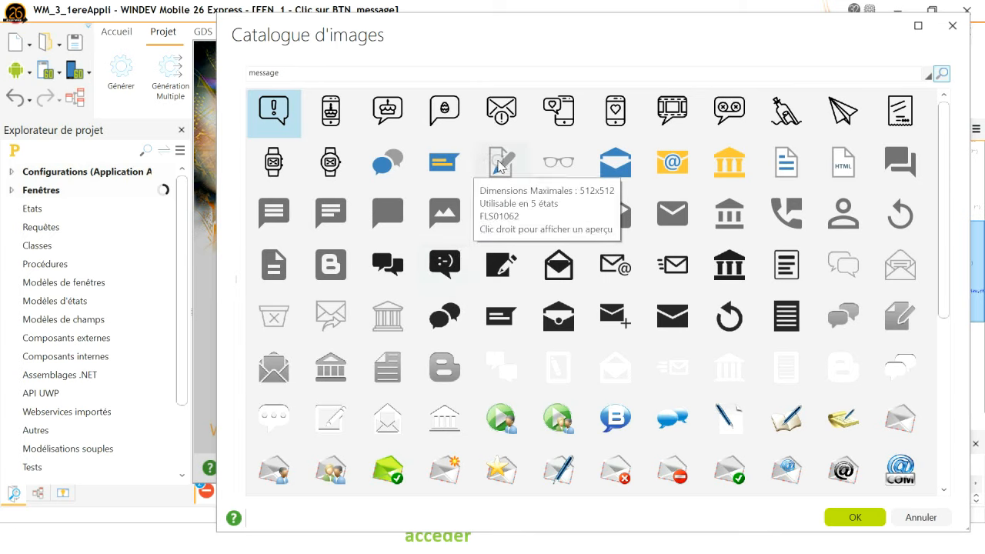
pyautogui.click(833, 100)
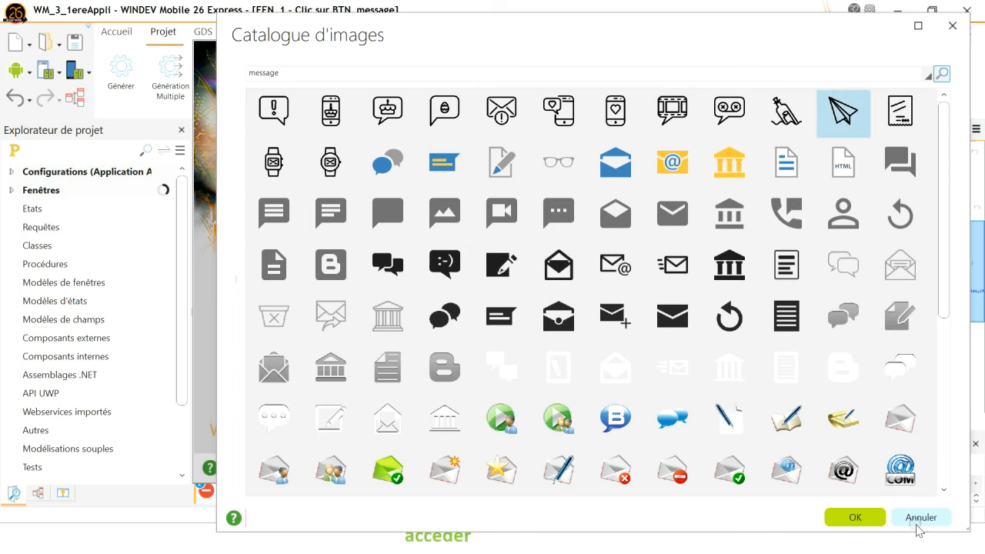
pyautogui.click(876, 521)
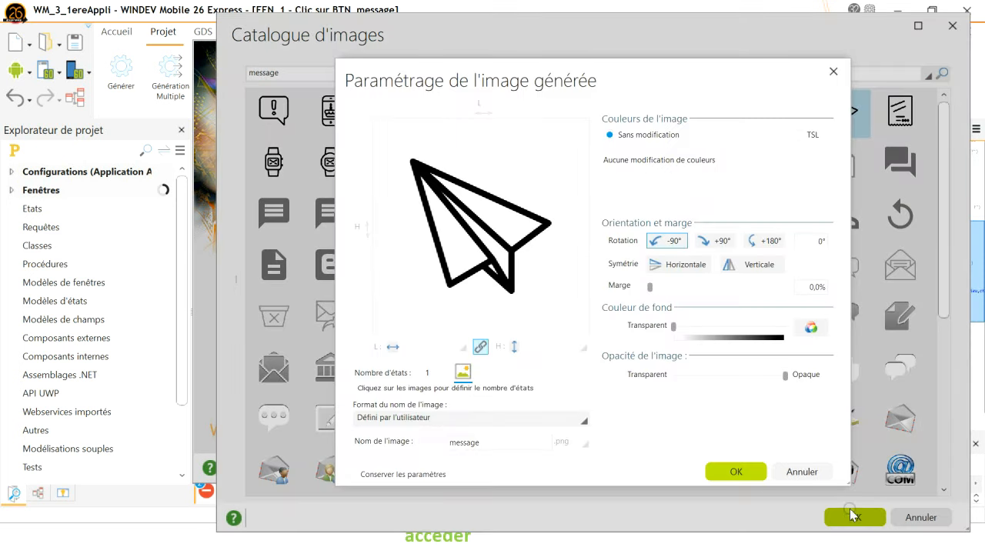
pyautogui.click(737, 473)
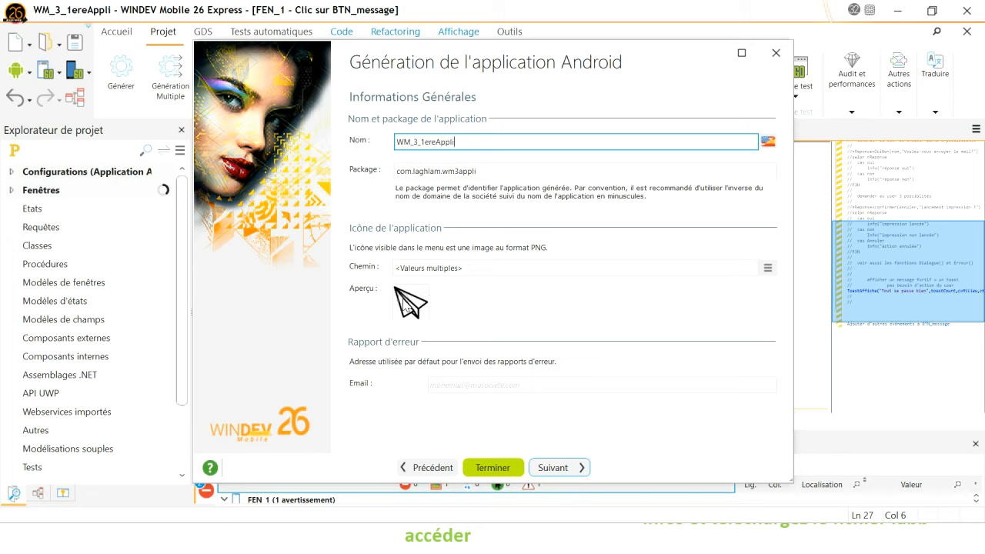
# Fill in the e-mail address for error reports and keep the proposed company, copyright and application options.
pyautogui.click(454, 383)
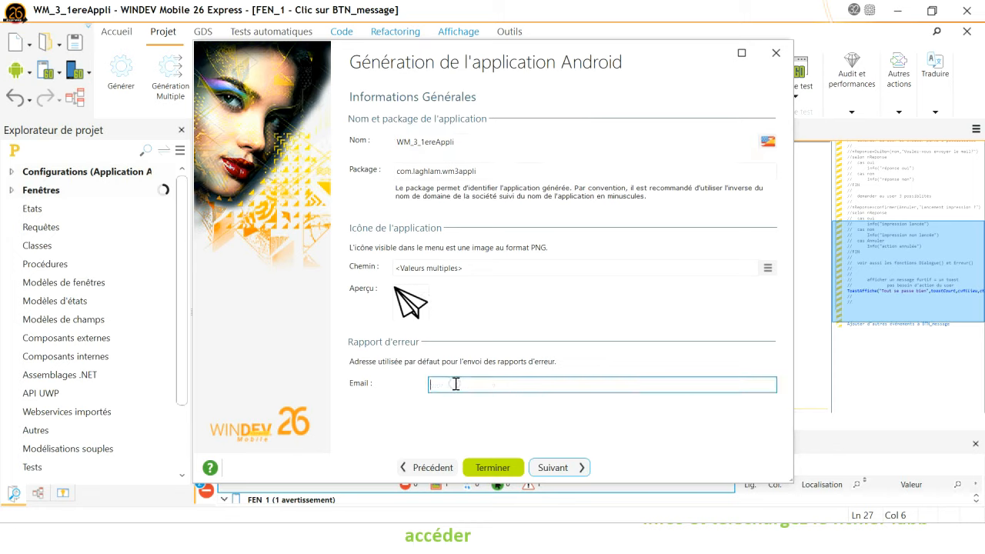
pyautogui.click(490, 360)
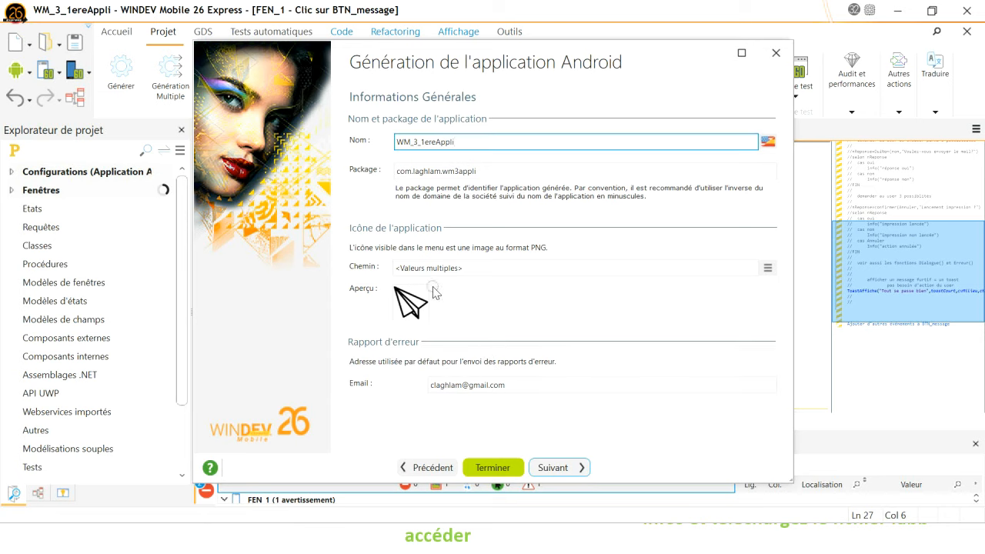
pyautogui.click(545, 469)
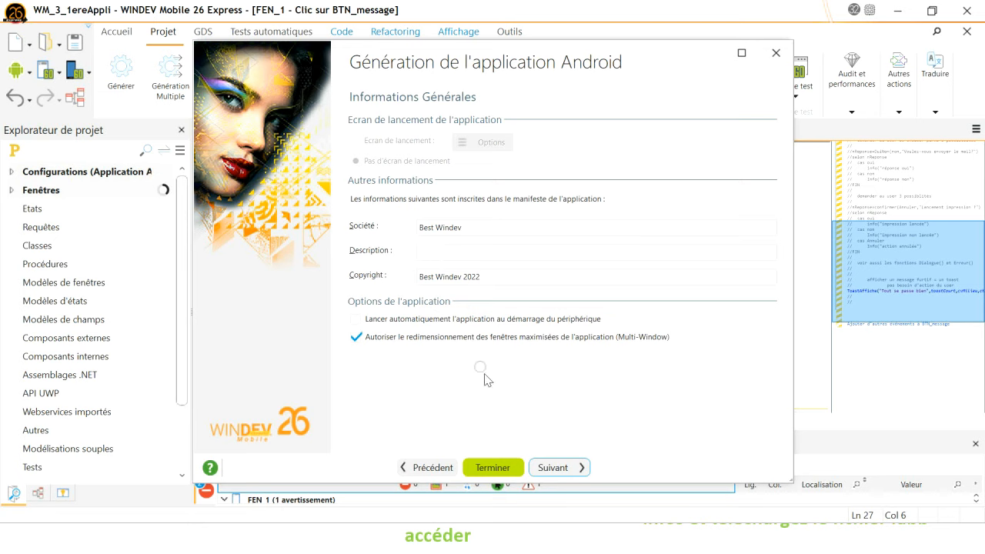
pyautogui.click(550, 468)
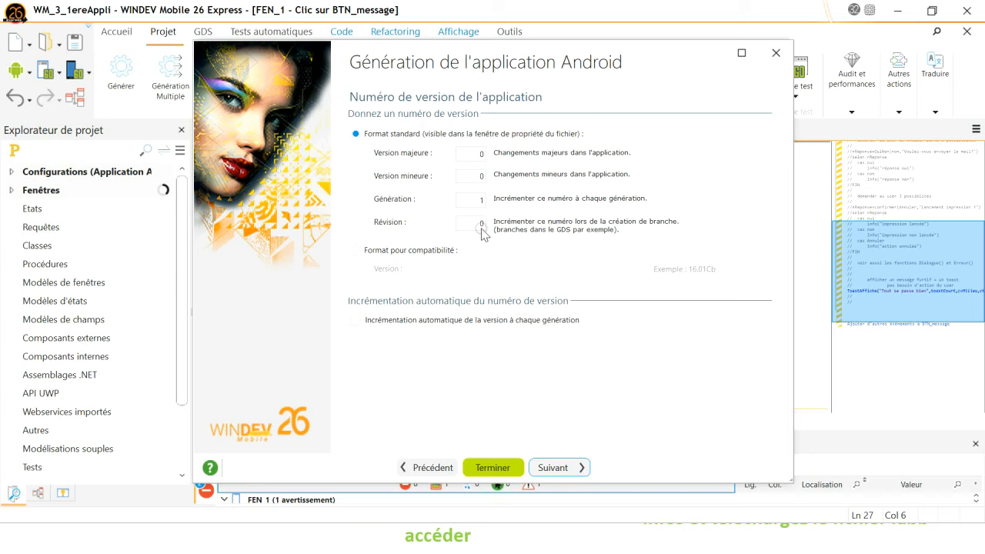
# Choose the compatibility format for the application's version number and leave the version empty.
pyautogui.click(477, 223)
pyautogui.click(505, 245)
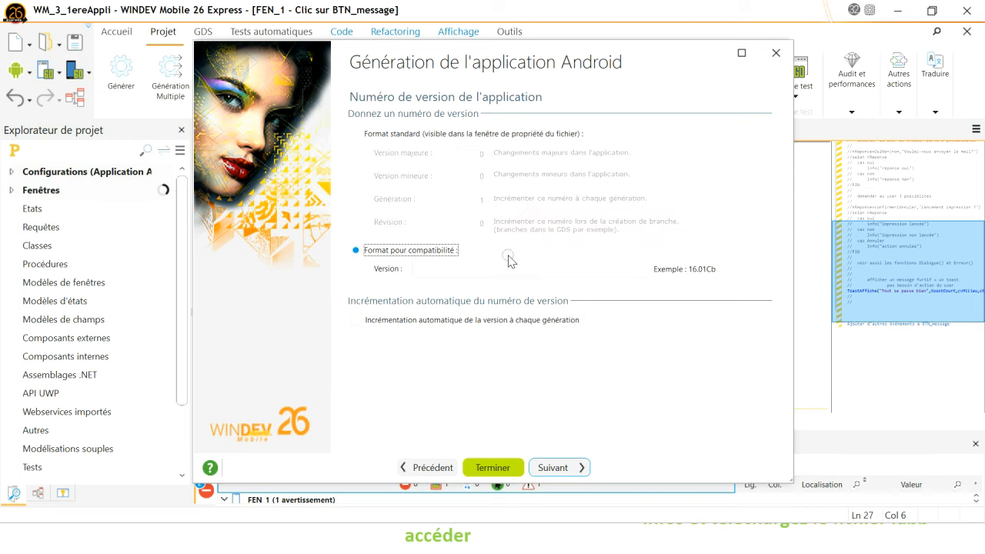
pyautogui.click(548, 467)
pyautogui.click(552, 473)
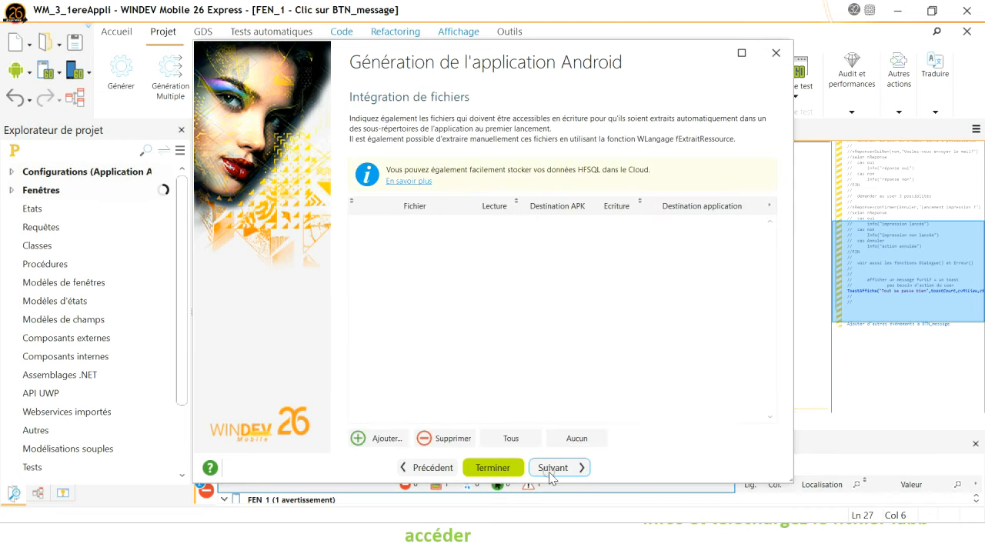
# Accept the remaining settings without adding files, remote dependencies or permissions, and launch the Android generation.
pyautogui.click(551, 473)
pyautogui.click(551, 473)
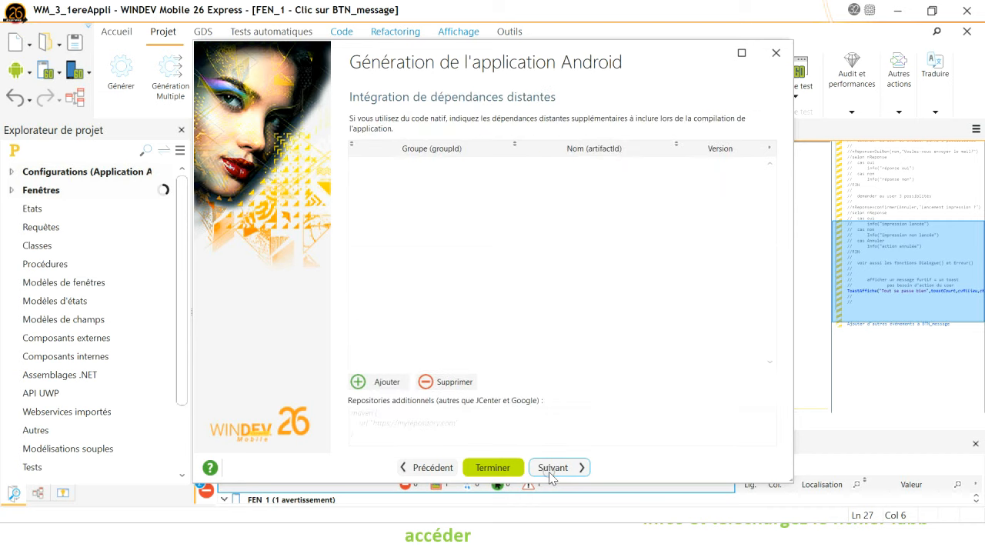
pyautogui.click(551, 473)
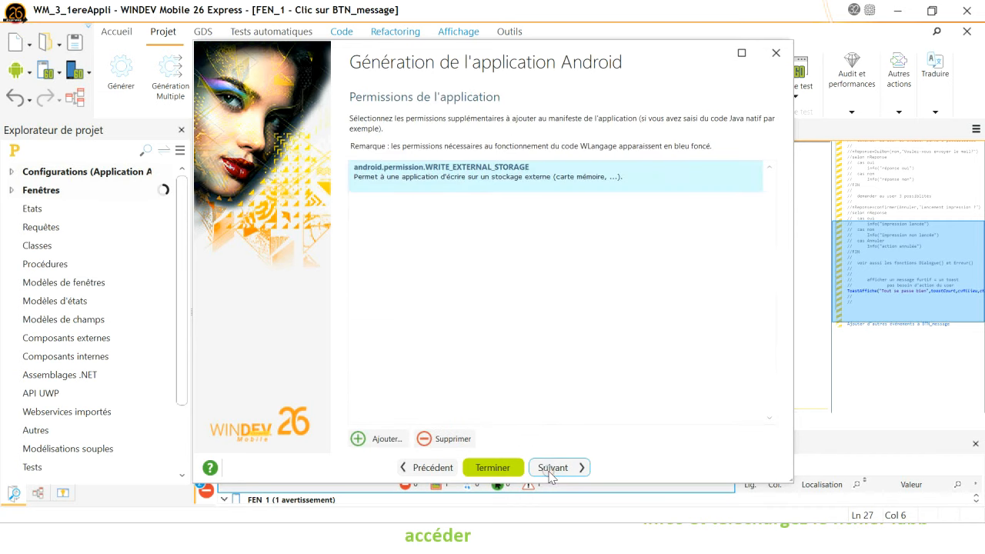
pyautogui.click(551, 470)
pyautogui.click(551, 470)
pyautogui.click(551, 470)
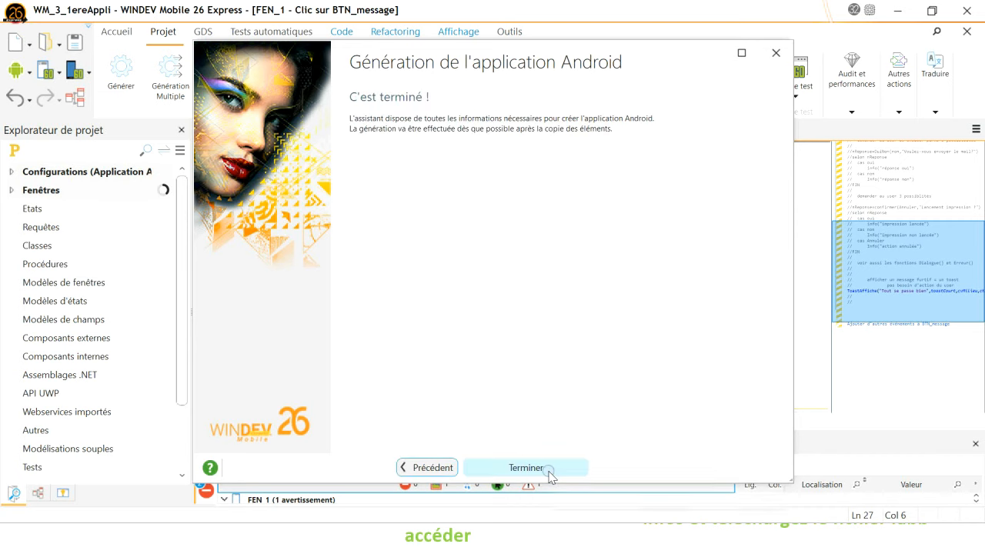
pyautogui.click(526, 468)
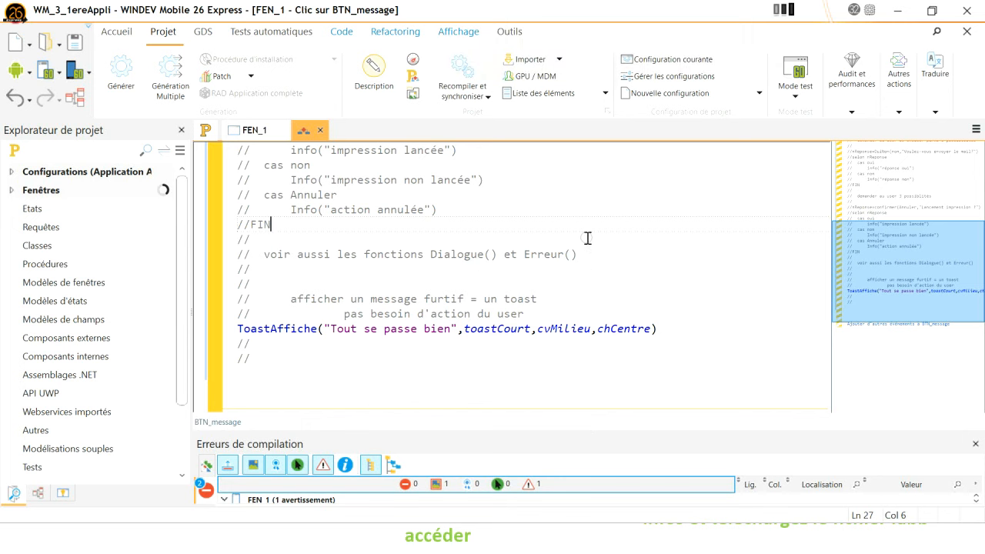
# Switch to File Explorer and open the BestWindev folder in Mes Projets.
pyautogui.hotkey('alt', 'Tab')
pyautogui.hotkey('alt', 'Tab')
pyautogui.hotkey('alt', 'Tab')
pyautogui.hotkey('alt', 'Tab')
pyautogui.hotkey('alt', 'Tab')
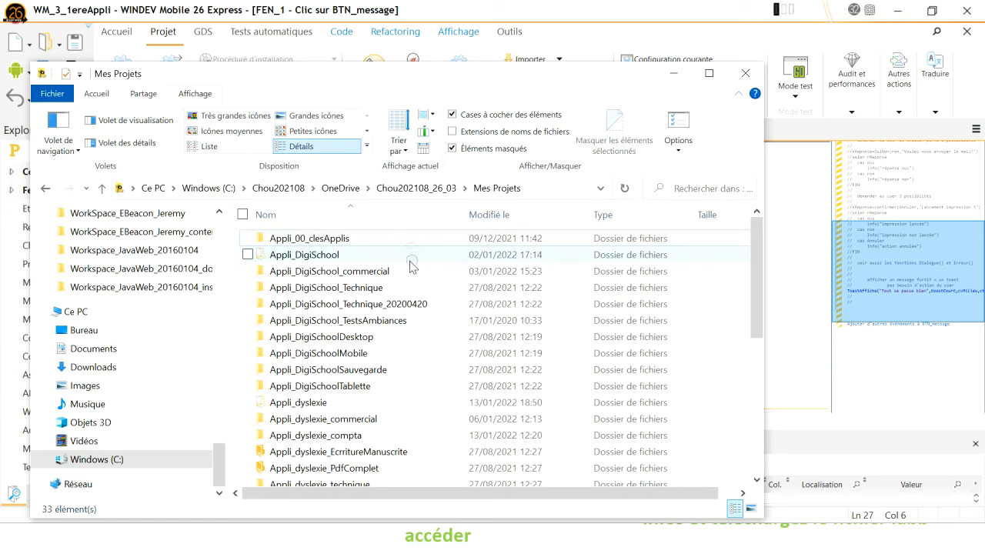
pyautogui.scroll(-2, 416, 289)
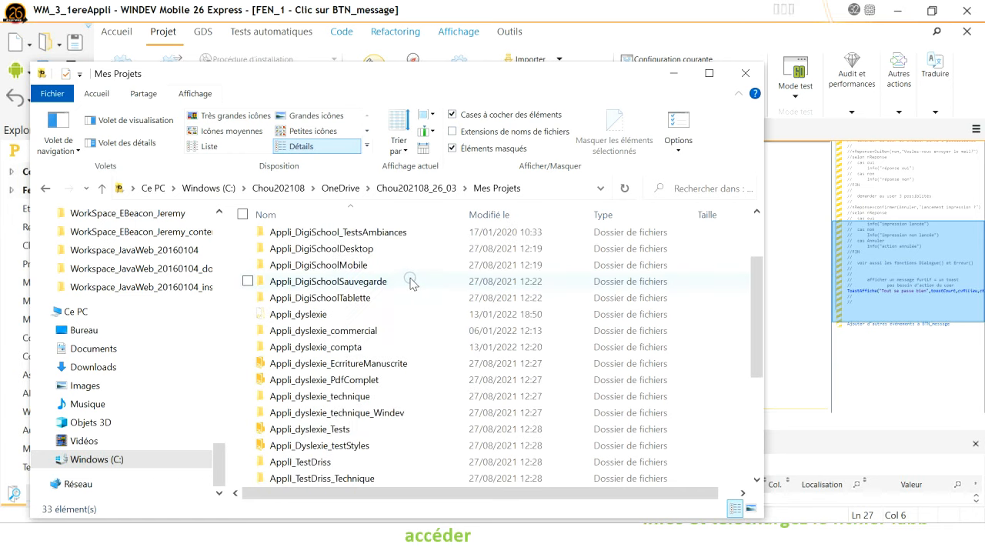
pyautogui.scroll(-2, 405, 290)
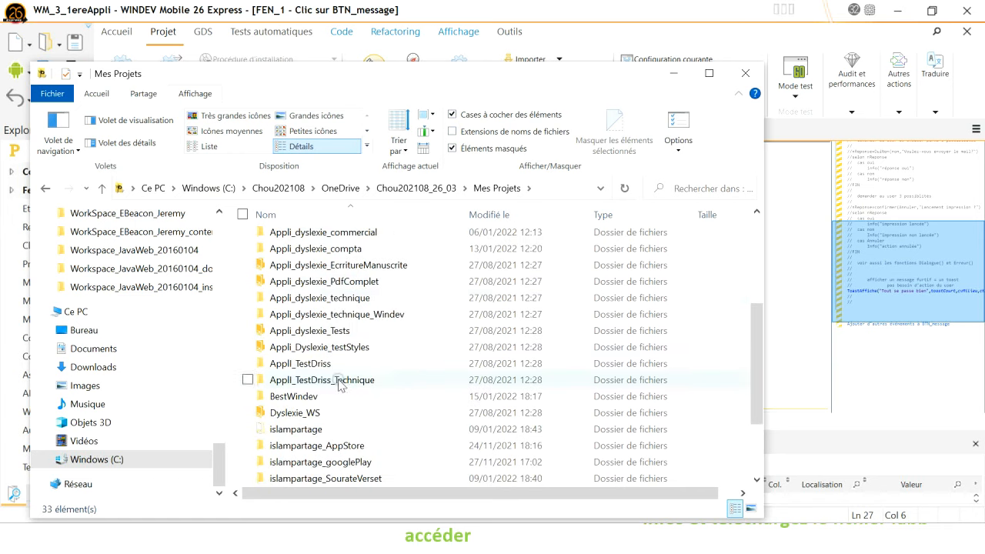
pyautogui.doubleClick(317, 397)
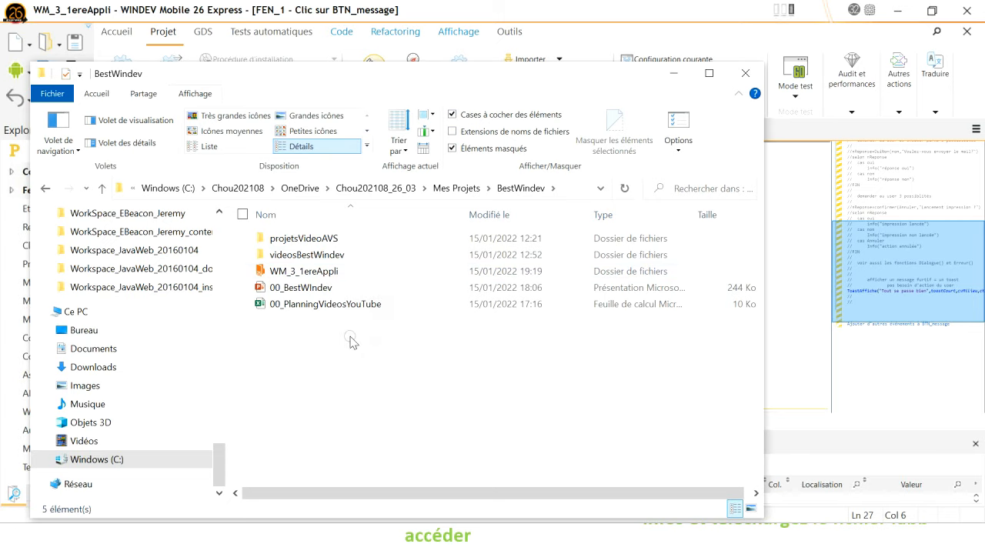
# Open the Exe folder of the WM_3_1ereAppli project and select the generated WM_3_1ereAppli.apk file.
pyautogui.doubleClick(343, 273)
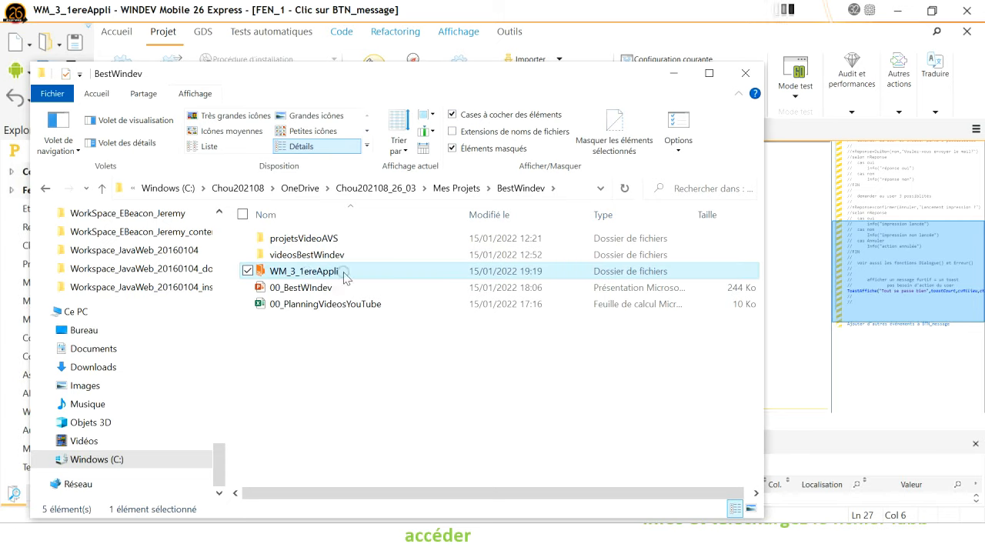
pyautogui.doubleClick(304, 273)
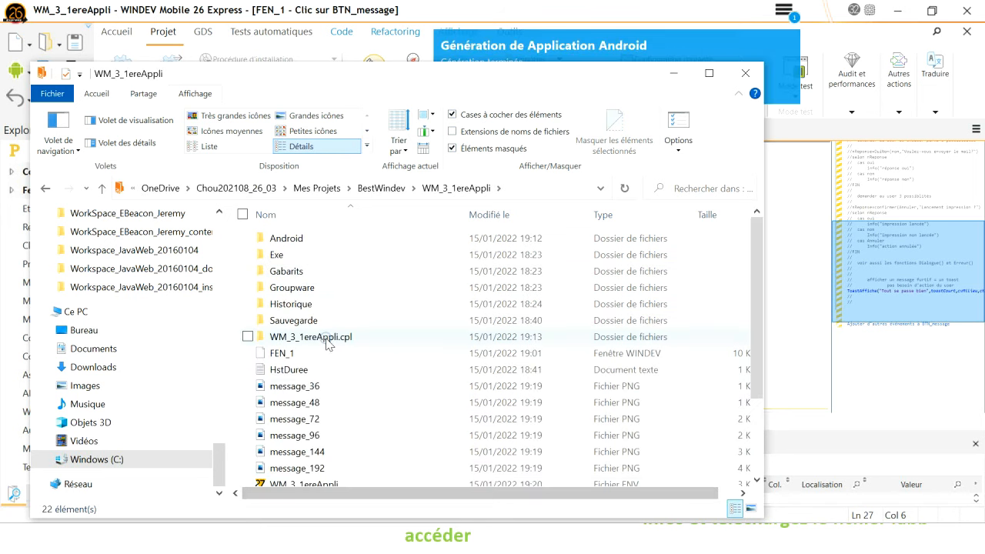
pyautogui.click(282, 259)
pyautogui.doubleClick(283, 260)
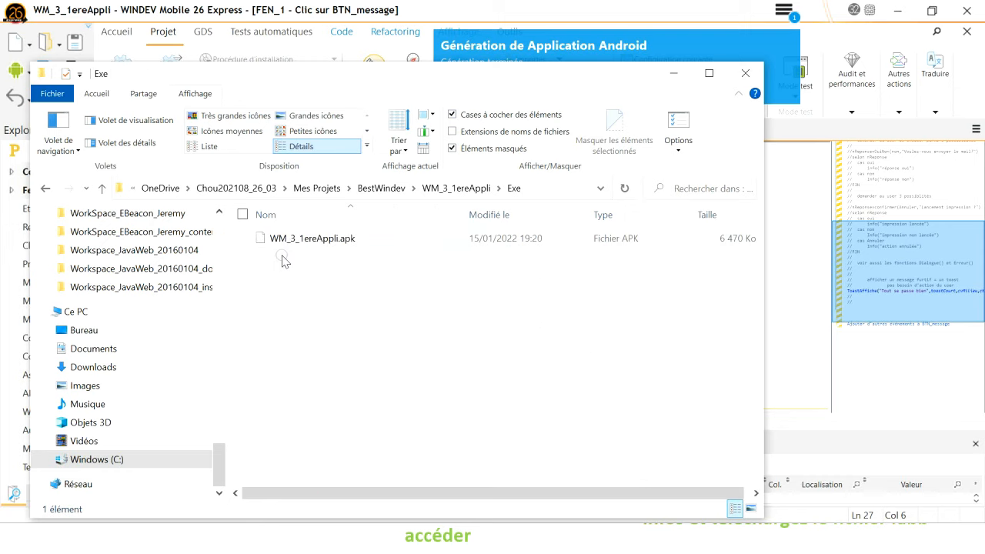
pyautogui.click(324, 241)
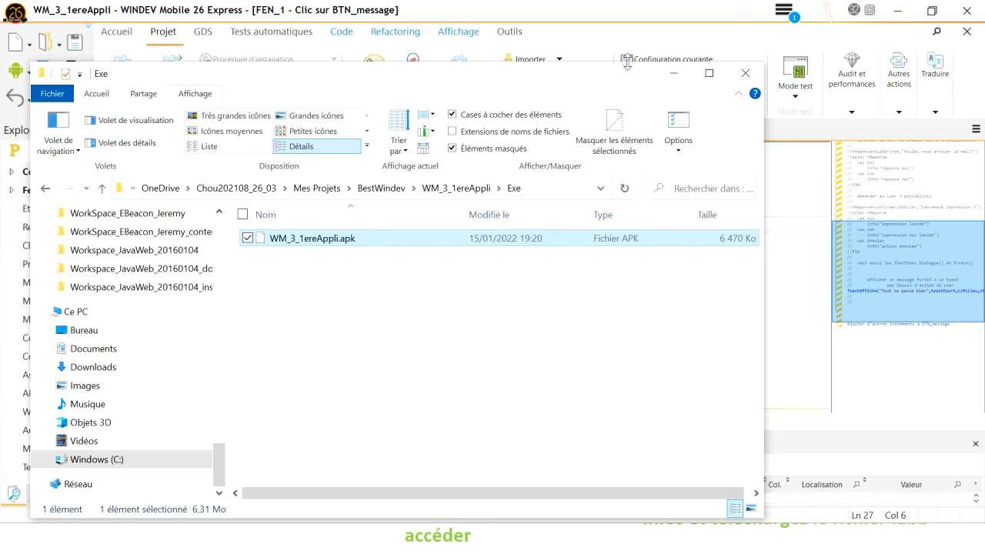
# Return to WINDEV Mobile, view the Android generation notification and dismiss it.
pyautogui.click(691, 19)
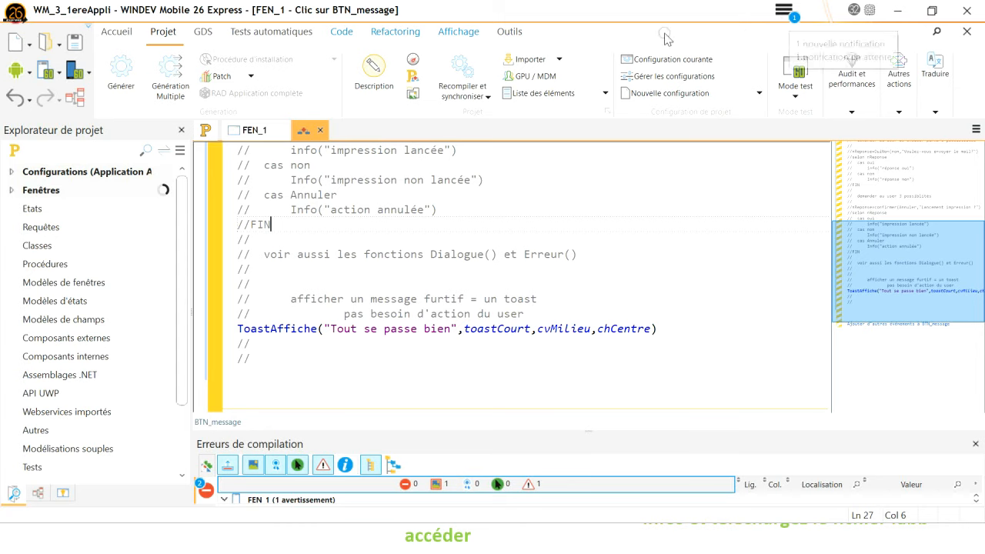
pyautogui.click(786, 13)
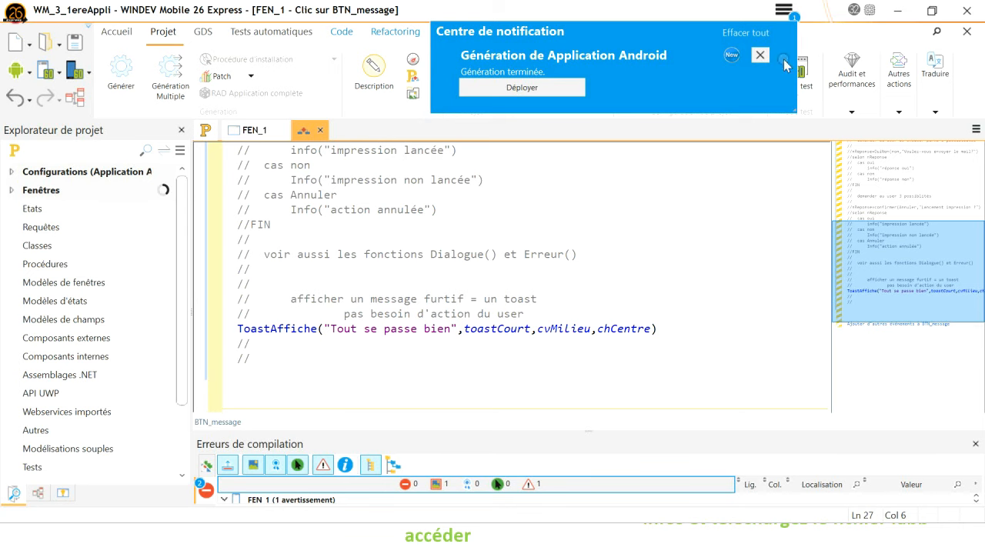
pyautogui.click(761, 55)
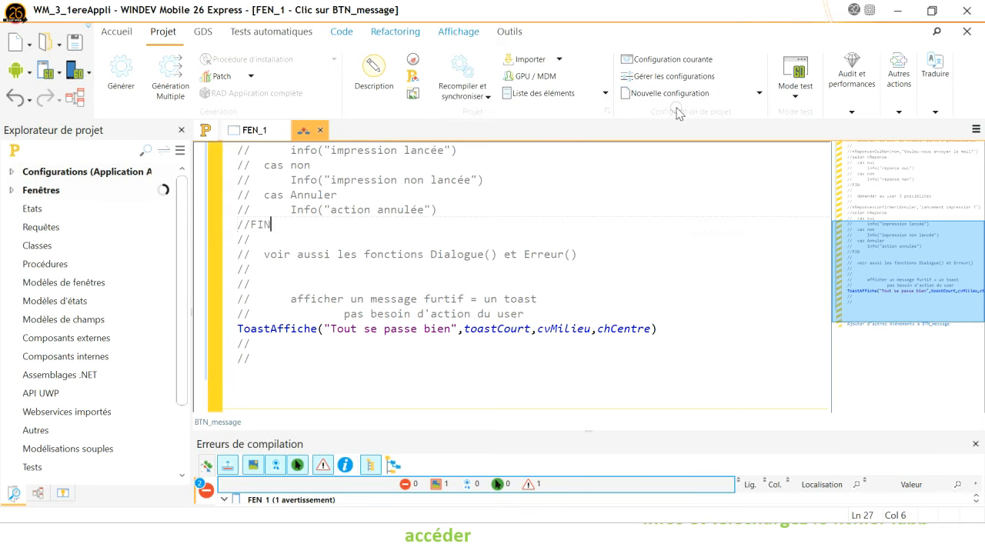
# Retrace in File Explorer the path from Mes Projets through BestWindev and WM_3_1ereAppli to the APK in Exe.
pyautogui.hotkey('alt', 'Tab')
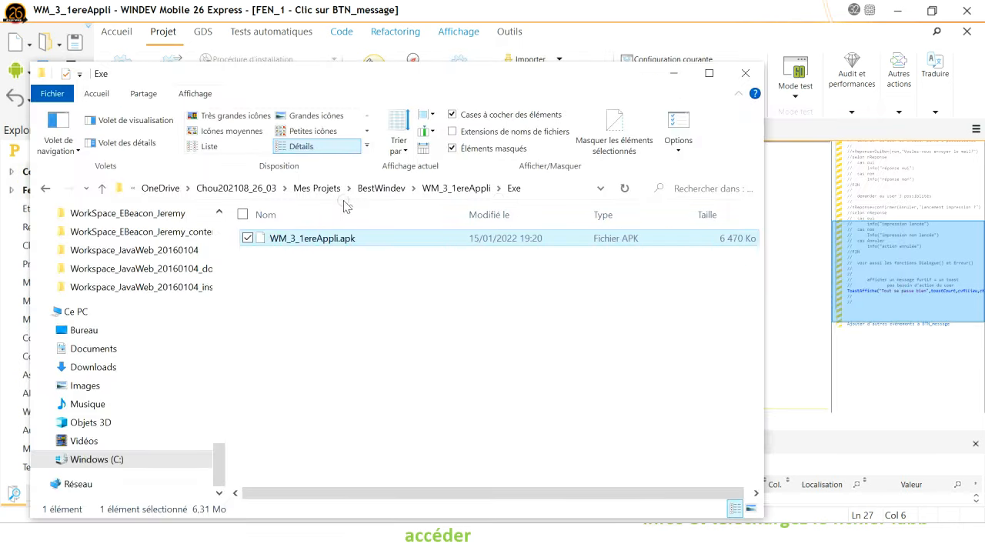
pyautogui.click(315, 192)
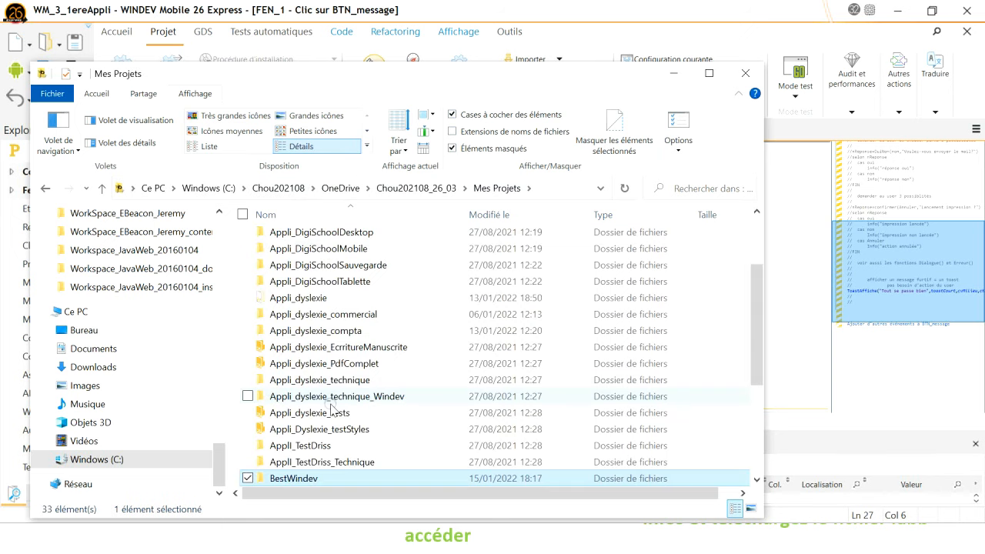
pyautogui.scroll(-2, 363, 377)
pyautogui.doubleClick(322, 385)
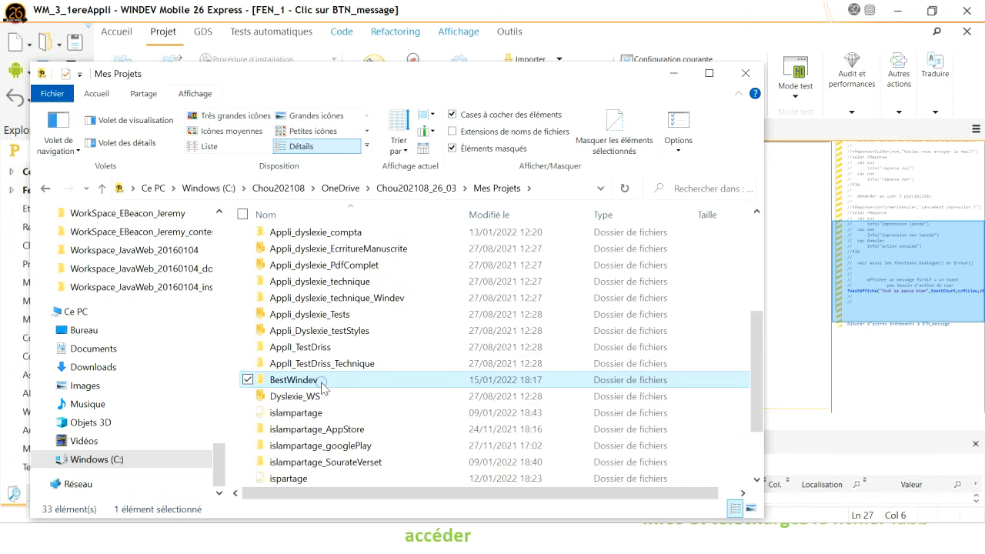
pyautogui.click(286, 273)
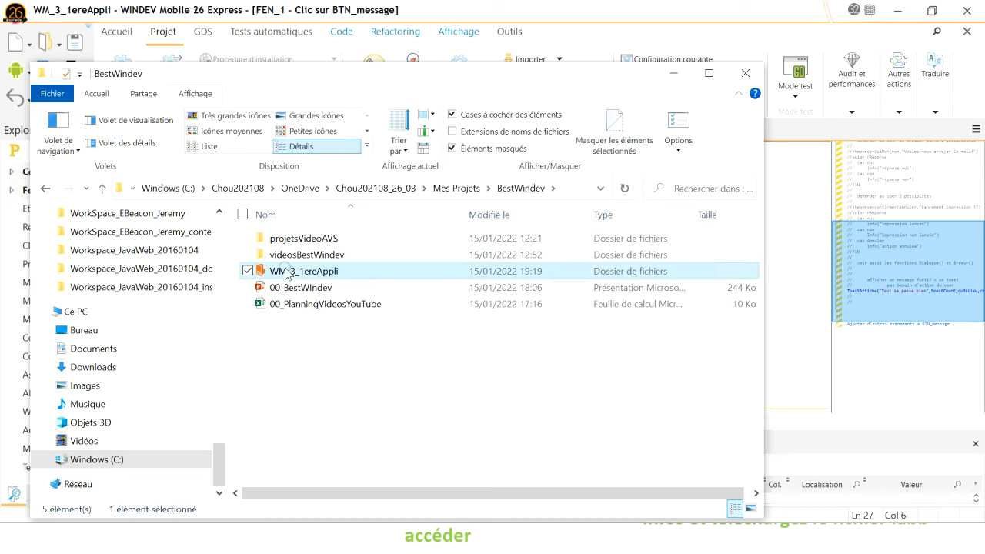
pyautogui.doubleClick(286, 272)
pyautogui.click(283, 257)
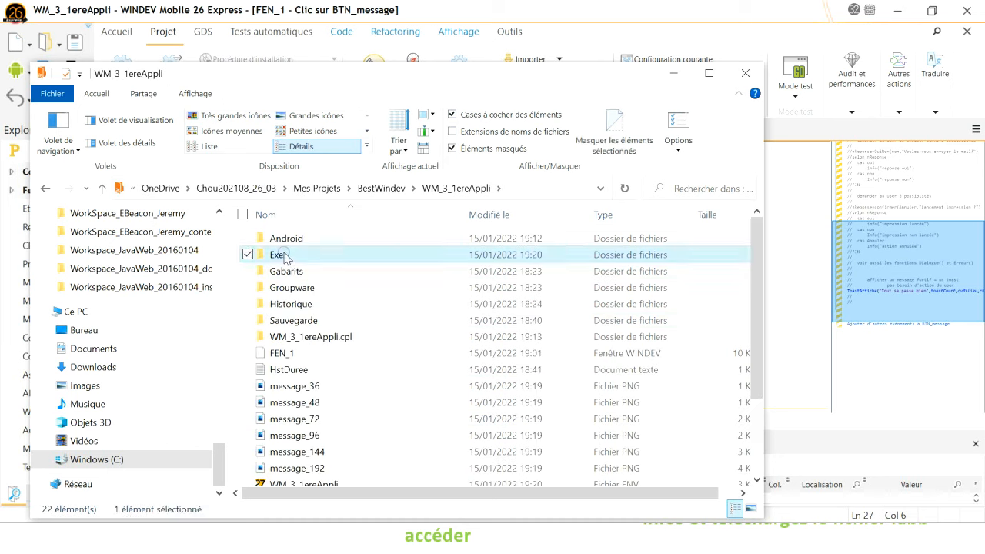
pyautogui.doubleClick(284, 257)
pyautogui.click(310, 242)
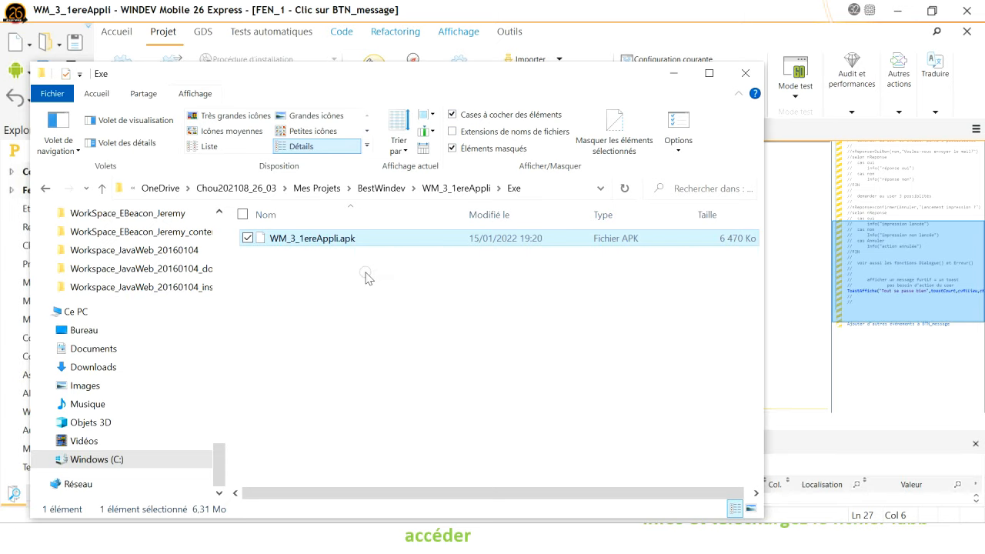
pyautogui.click(339, 240)
pyautogui.click(333, 268)
pyautogui.click(324, 232)
# Switch to Google Drive in Chrome and open the Best WinDev folder in Mon Drive.
pyautogui.hotkey('alt', 'Tab')
pyautogui.hotkey('alt', 'Tab')
pyautogui.hotkey('alt', 'Tab')
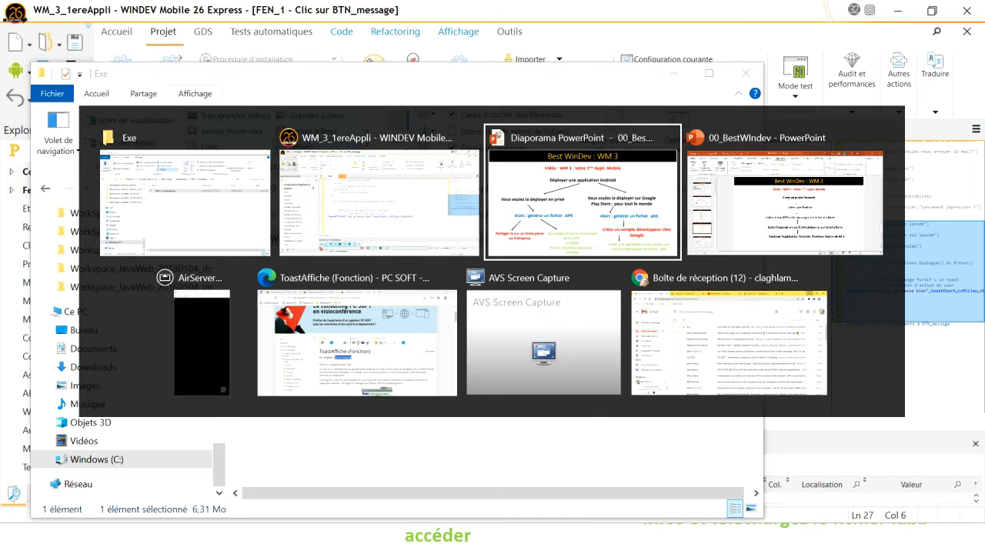
pyautogui.hotkey('alt', 'Tab')
pyautogui.hotkey('alt', 'Tab')
pyautogui.hotkey('alt', 'Tab')
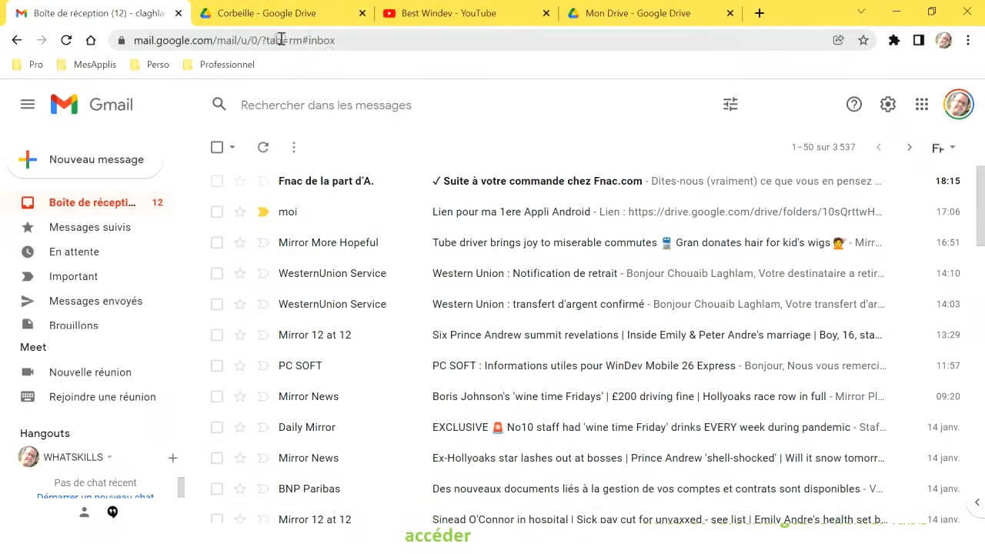
pyautogui.click(602, 15)
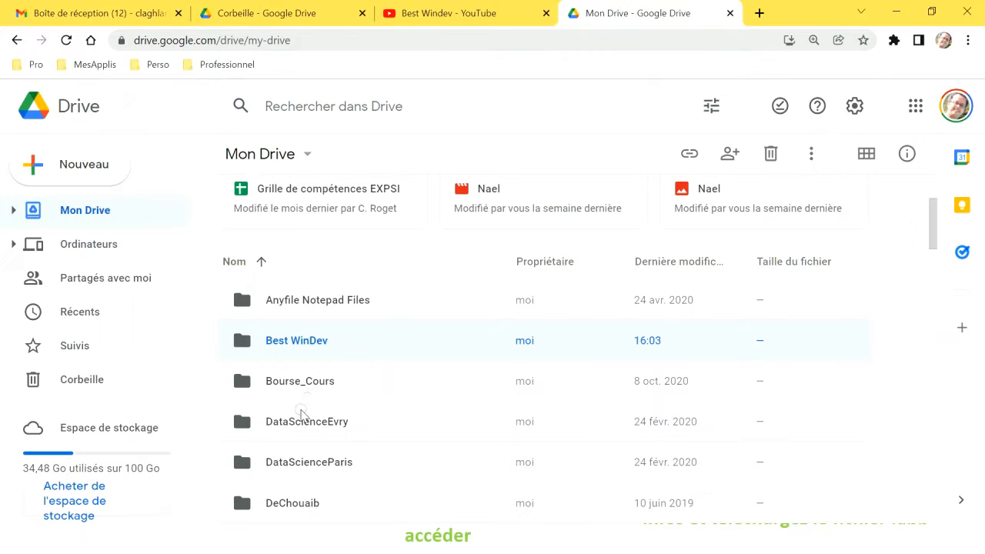
pyautogui.doubleClick(297, 341)
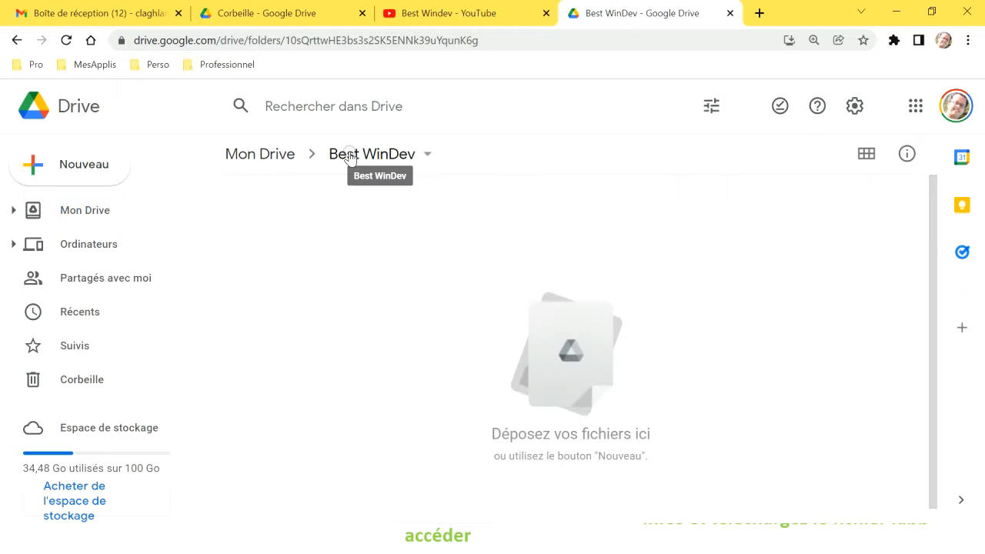
# Upload WM_3_1ereAppli.apk from the Exe folder to the Best WinDev folder on Google Drive and maximize the browser again.
pyautogui.moveTo(840, 13); pyautogui.dragTo(983, 75)
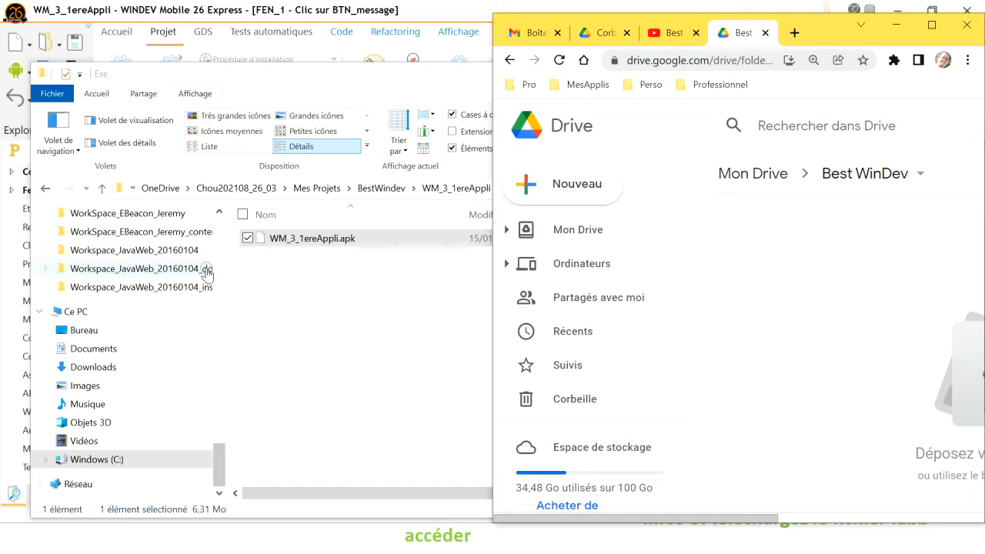
pyautogui.moveTo(298, 244); pyautogui.dragTo(943, 406)
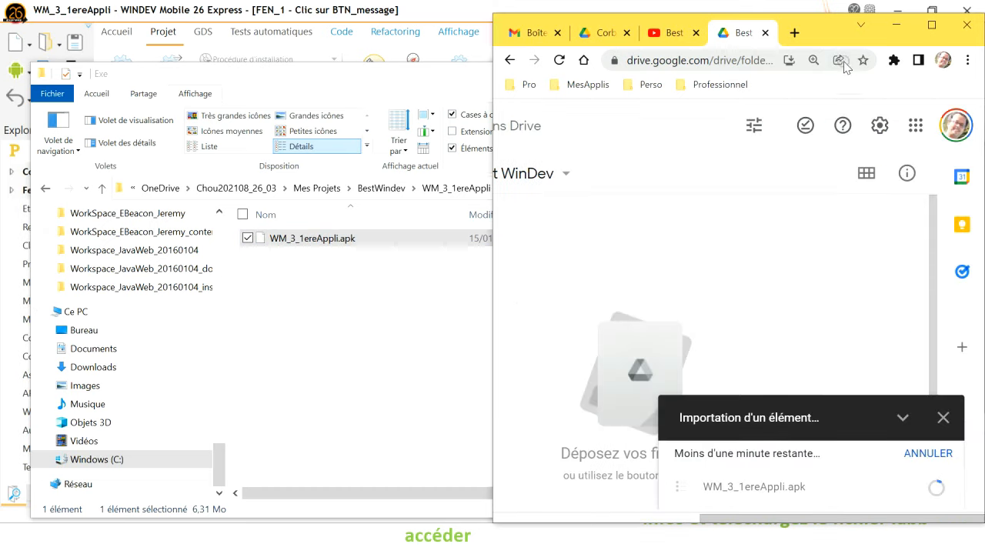
pyautogui.moveTo(816, 30); pyautogui.dragTo(398, 30)
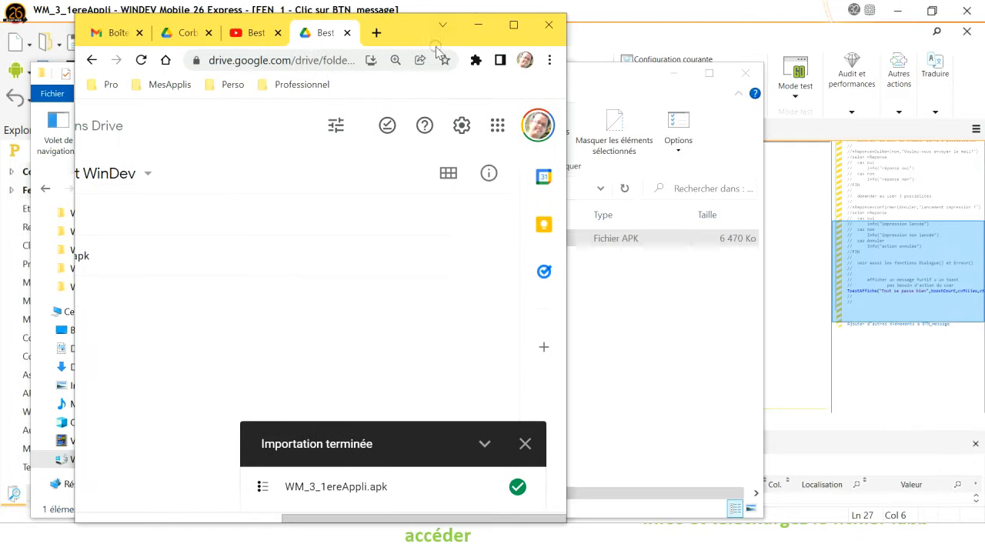
pyautogui.click(514, 23)
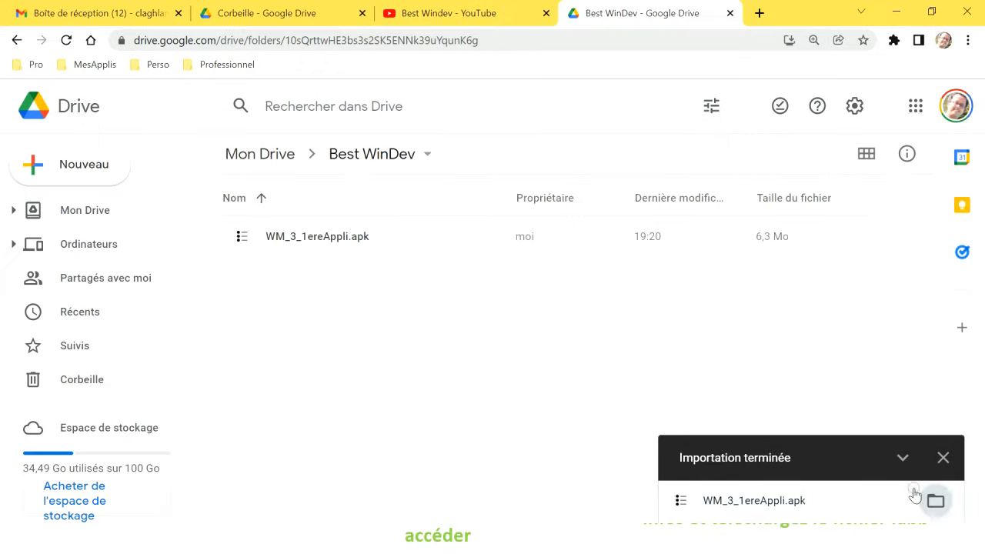
# Copy the sharing link of WM_3_1ereAppli.apk in the Best WinDev folder, keeping its access set to Limité.
pyautogui.click(943, 458)
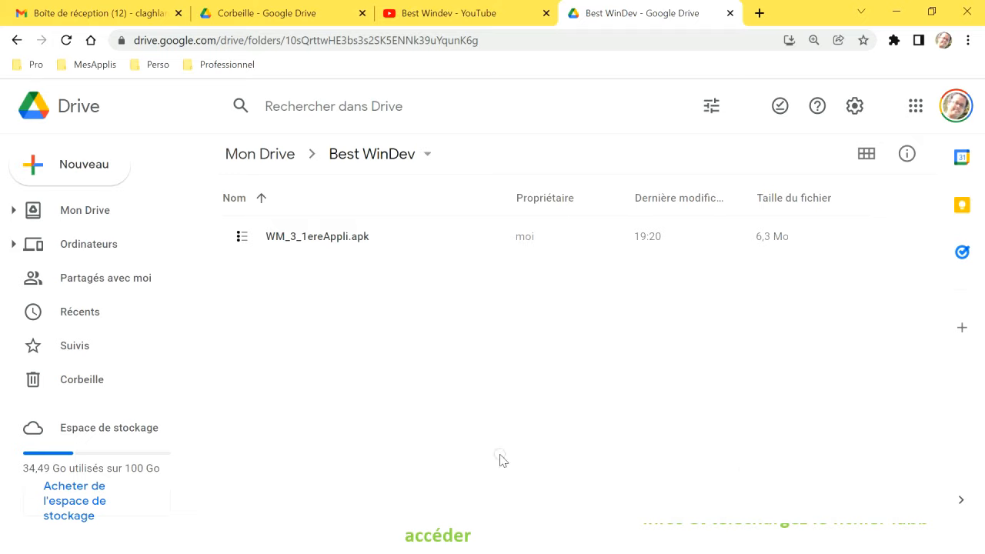
pyautogui.rightClick(316, 237)
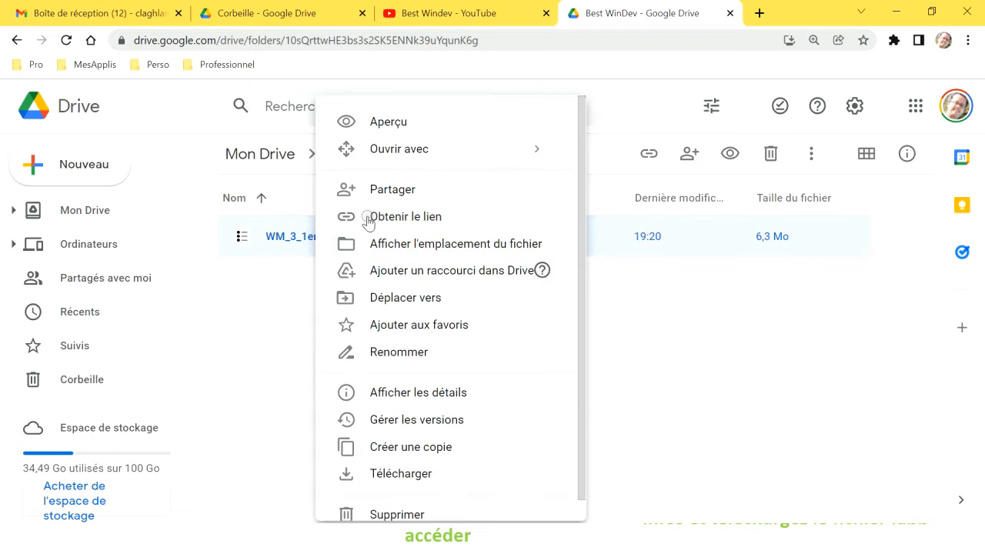
pyautogui.click(265, 289)
pyautogui.click(304, 240)
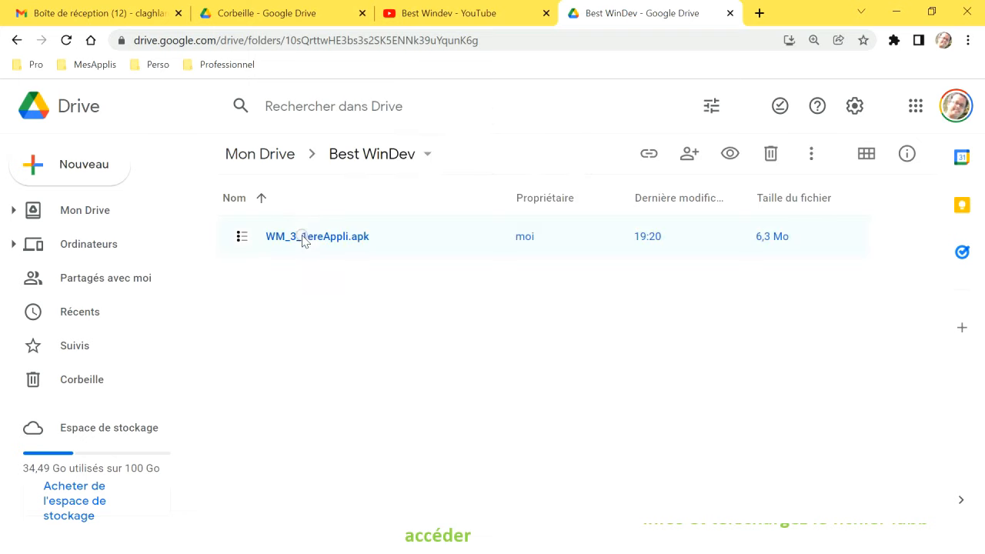
pyautogui.rightClick(310, 241)
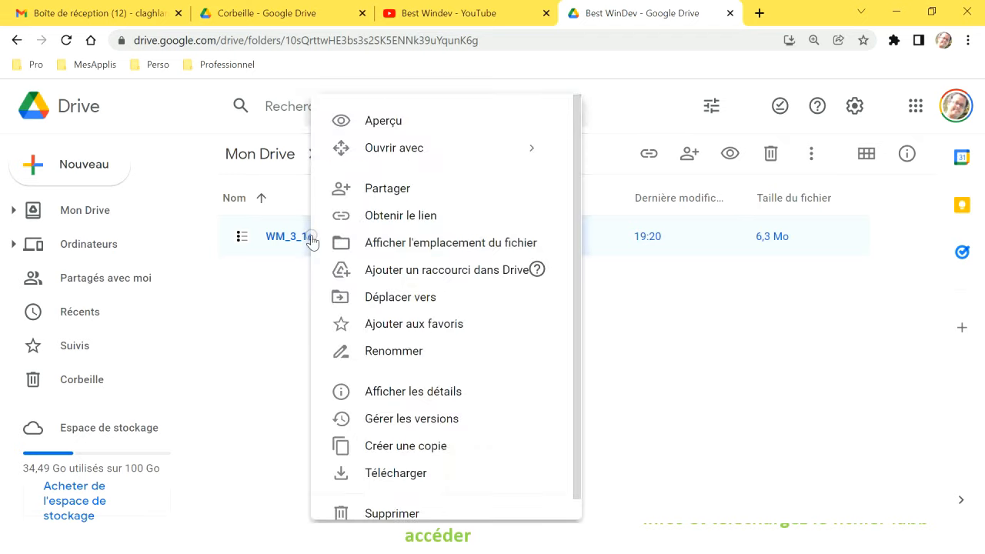
pyautogui.click(371, 218)
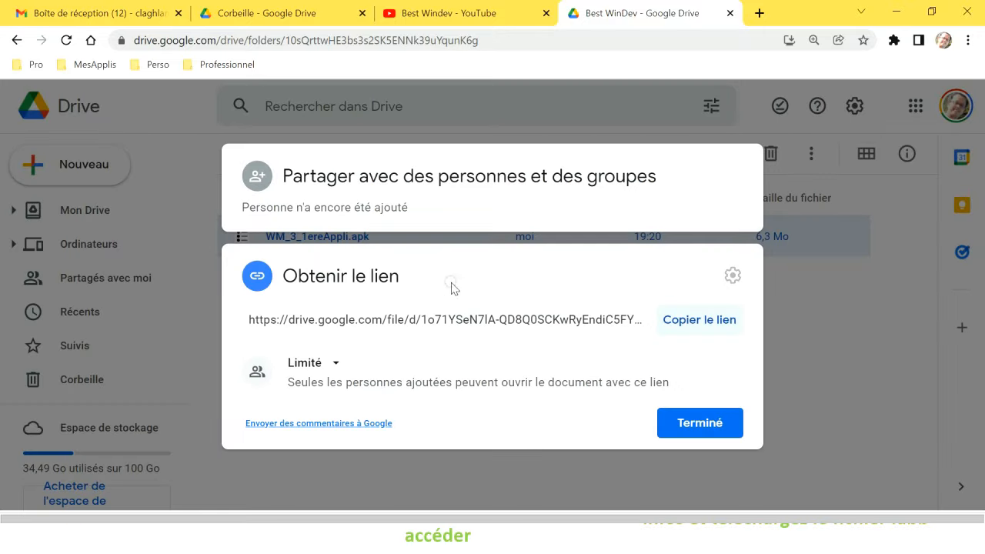
pyautogui.click(693, 327)
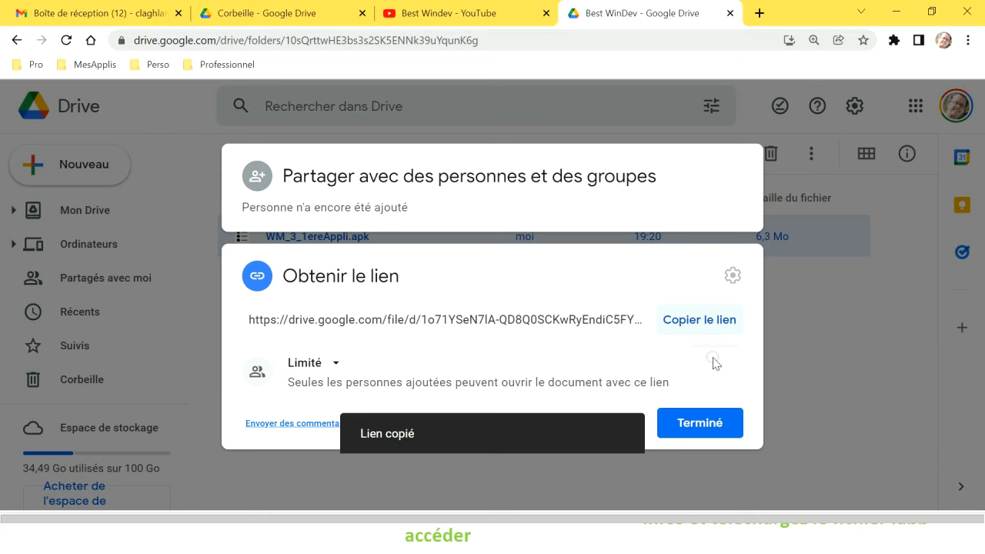
pyautogui.click(700, 426)
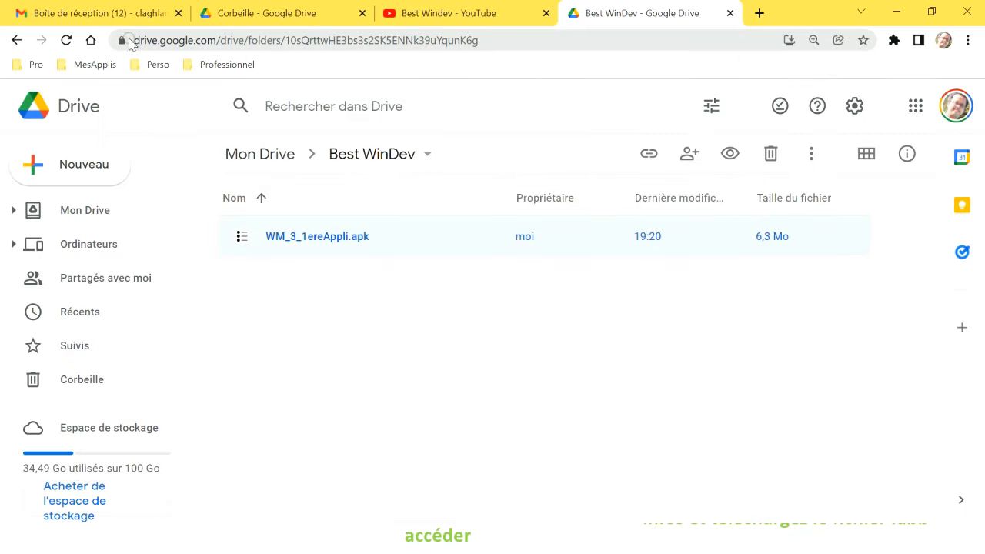
# Start a new Gmail message to the sender's own address with the subject "lien téléchargment 1er Appli".
pyautogui.click(40, 16)
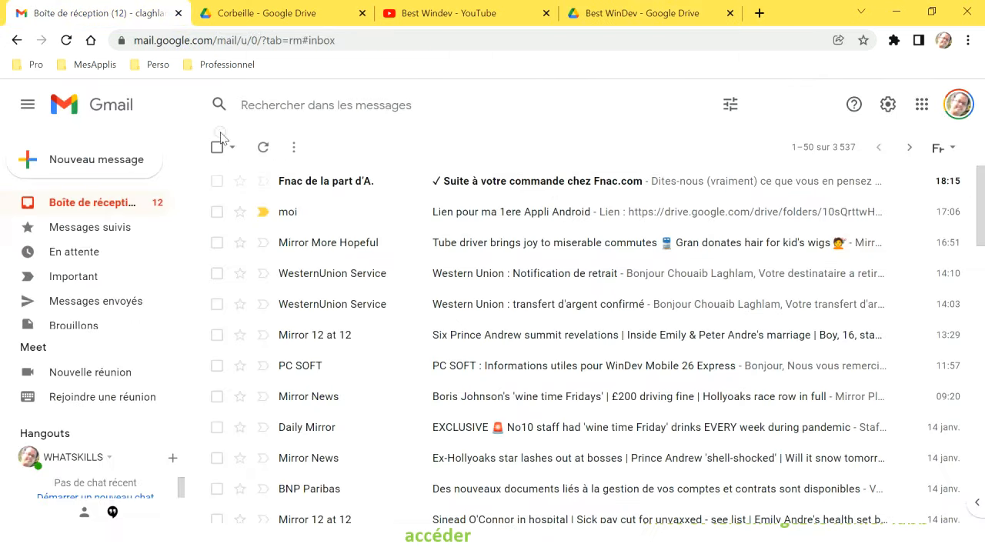
pyautogui.click(126, 160)
pyautogui.write('cla')
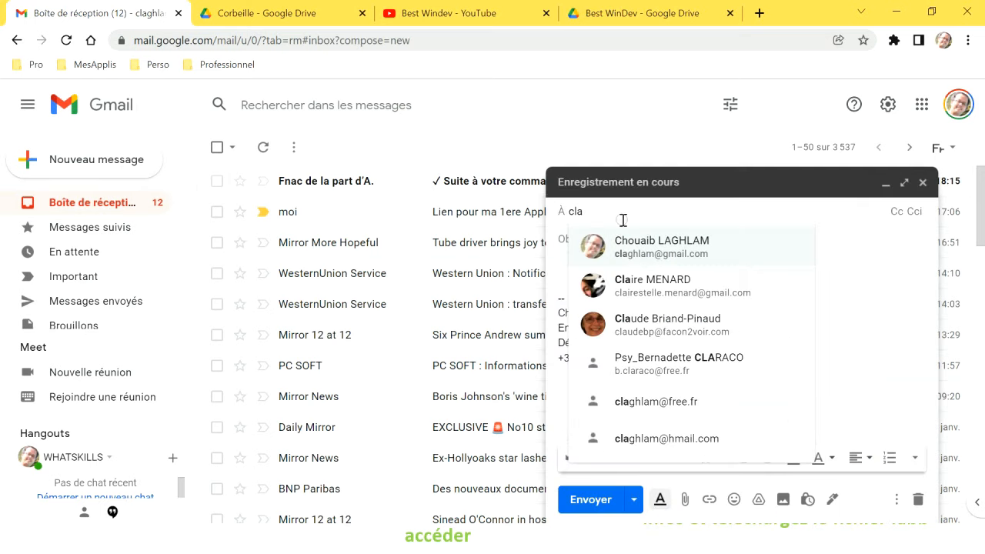
pyautogui.click(620, 251)
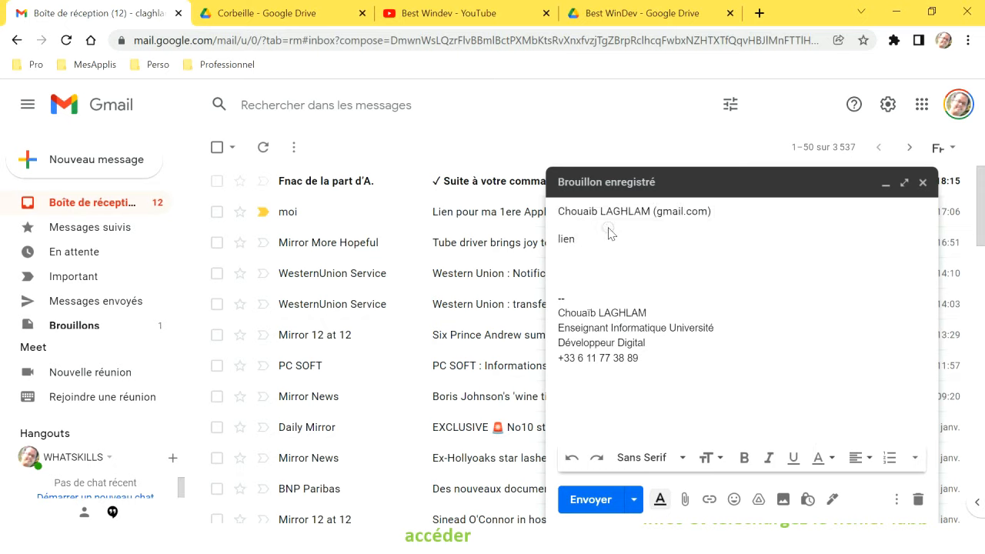
pyautogui.click(608, 234)
pyautogui.write('lien téléchargment 1er Appli')
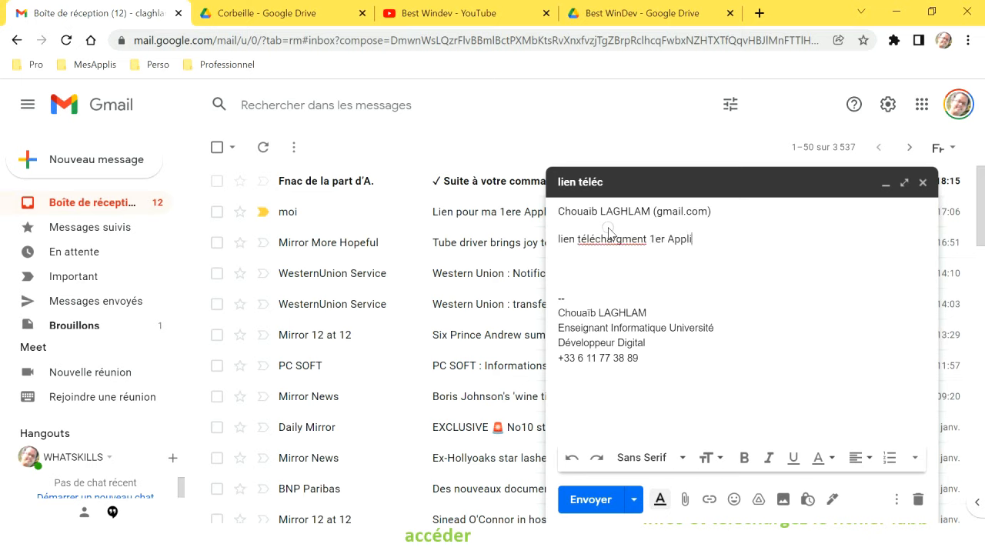
# Write "Lien :" in the message body, paste the copied Drive link on the line below and send the message.
pyautogui.press('Tab')
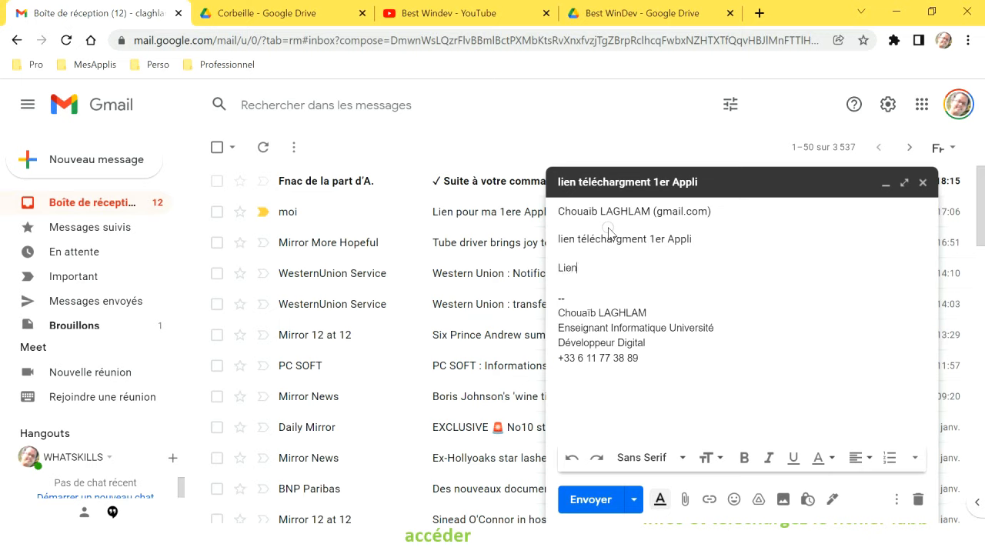
pyautogui.press('Return')
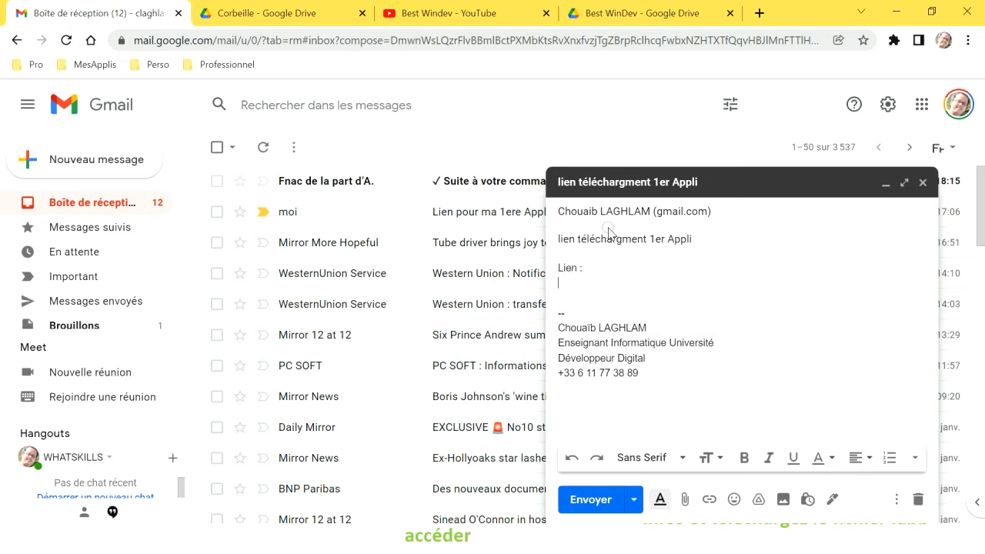
pyautogui.hotkey('ctrl', 'v')
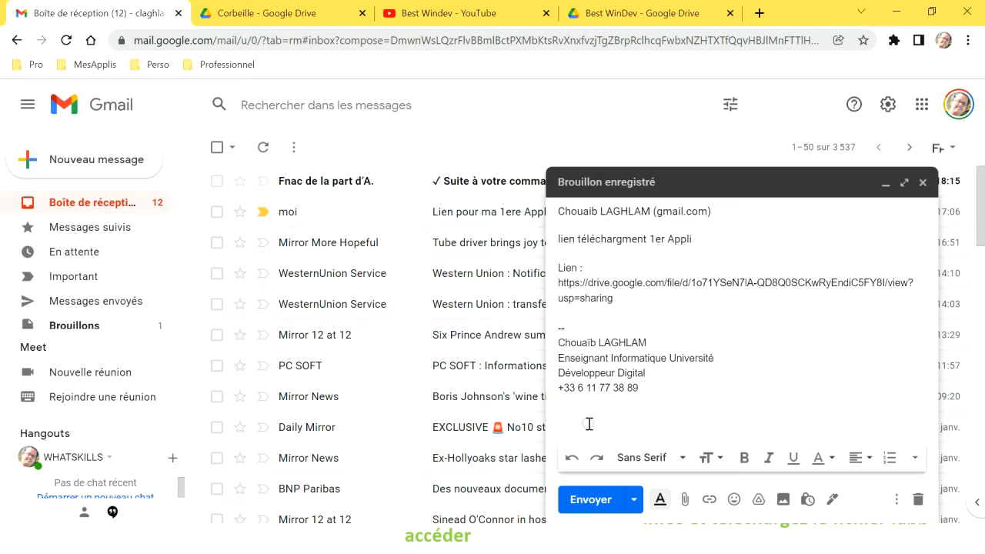
pyautogui.click(587, 499)
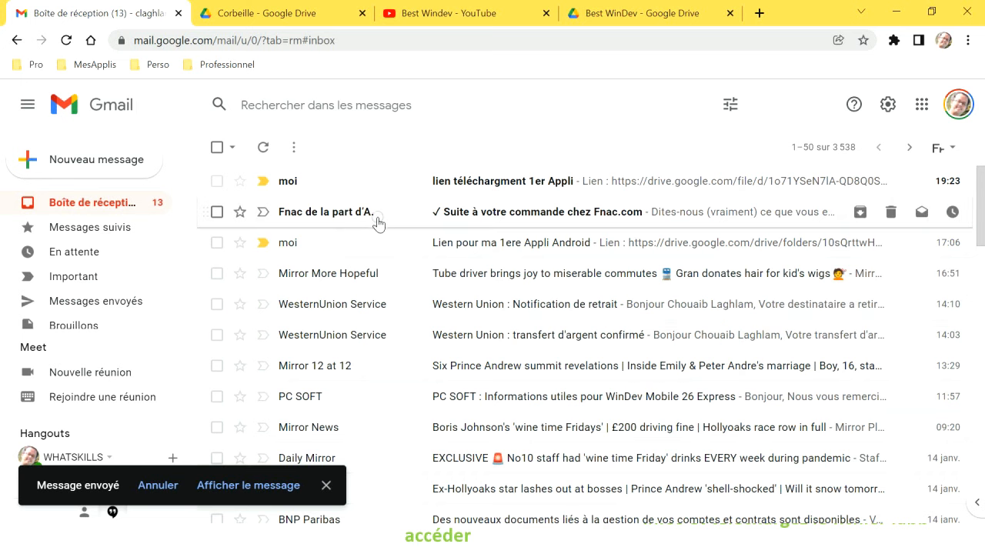
# Switch to the AirServer phone mirror and open the downloaded WM_3_1ereAppli.apk from Téléchargements.
pyautogui.hotkey('alt', 'Tab')
pyautogui.hotkey('alt', 'Tab')
pyautogui.hotkey('alt', 'Tab')
pyautogui.hotkey('alt', 'Tab')
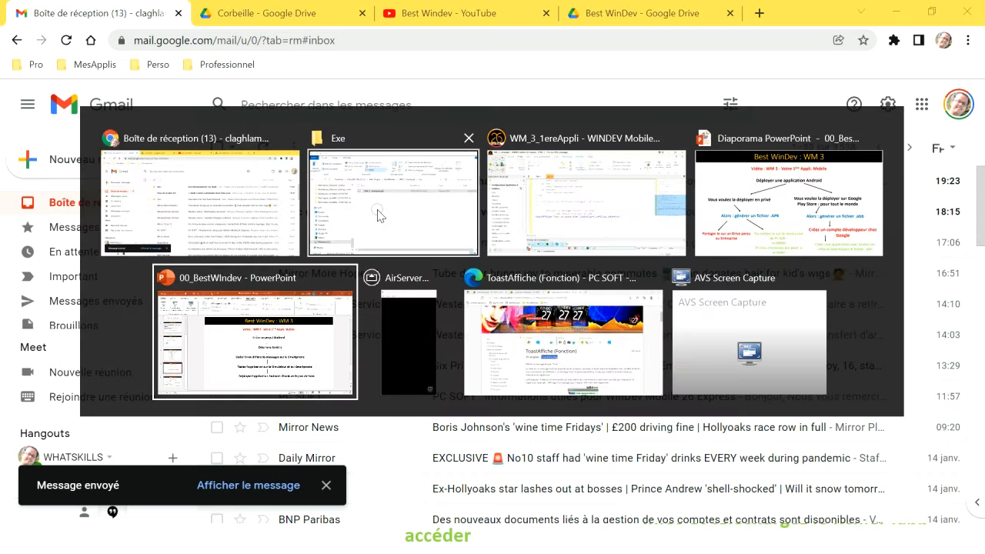
pyautogui.hotkey('alt', 'Tab')
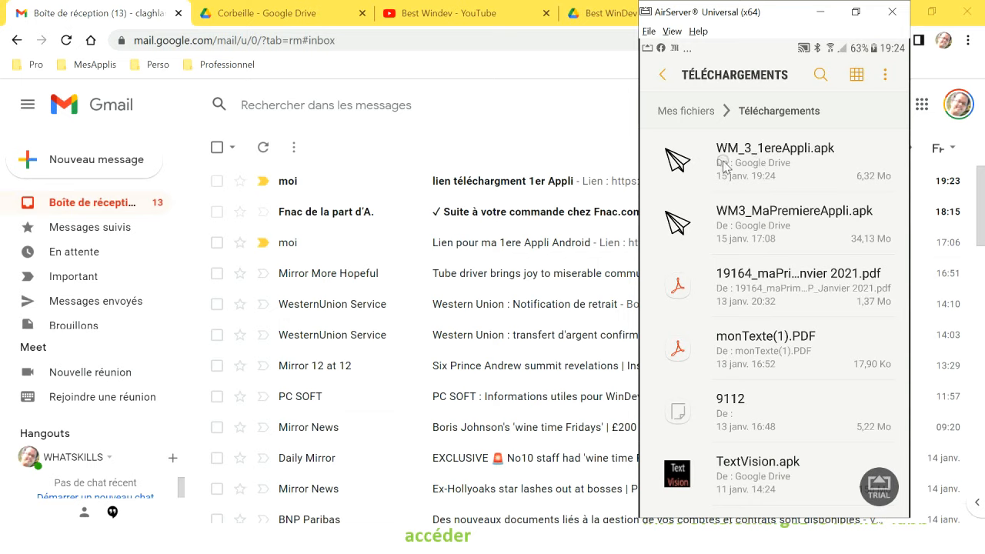
pyautogui.click(724, 162)
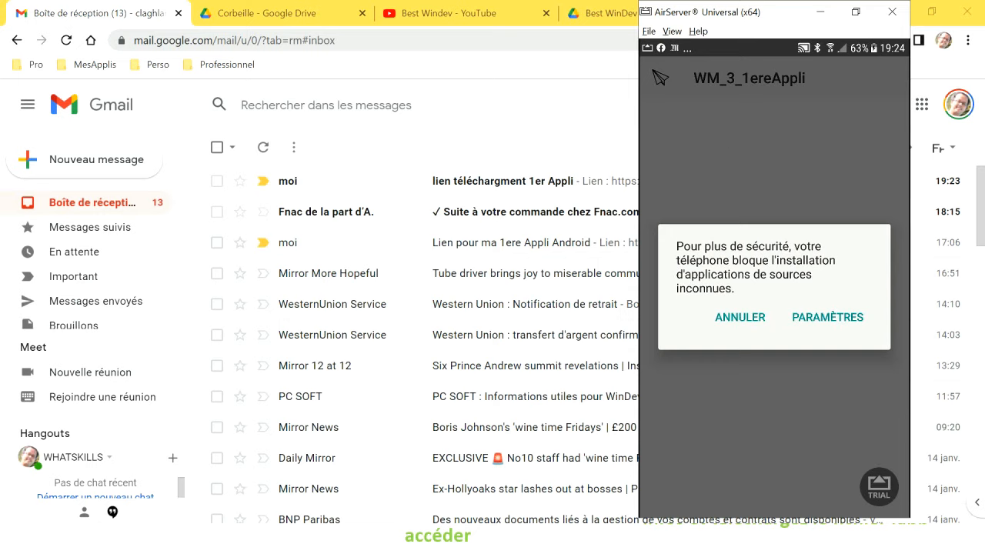
# Allow installation from unknown sources (Sources inconnues) in the phone's lock screen and security settings.
pyautogui.click(792, 322)
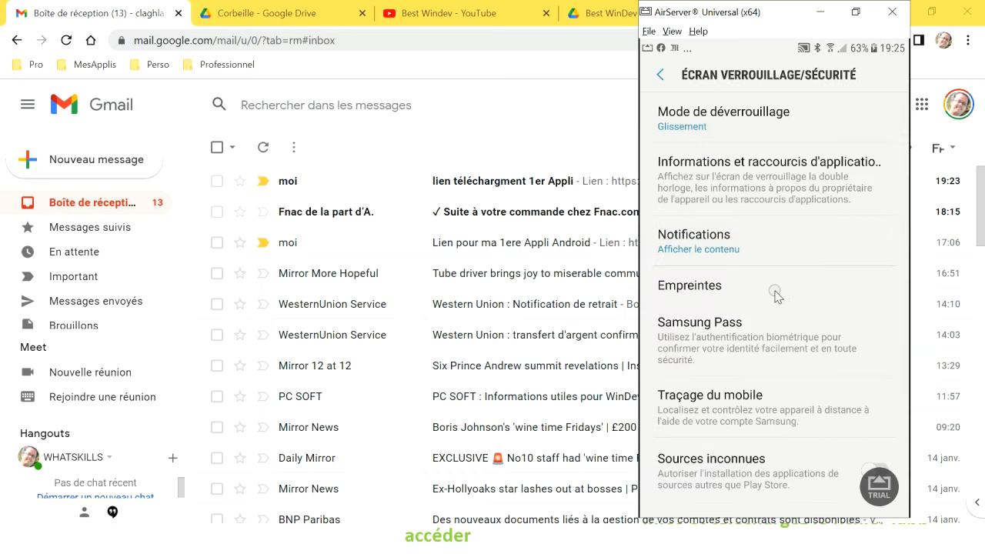
pyautogui.scroll(-3, 773, 297)
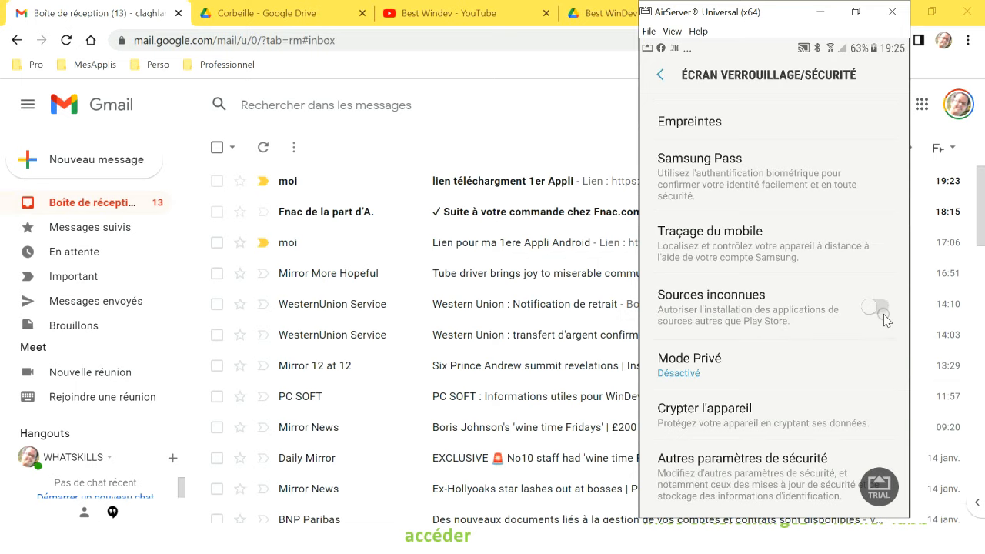
pyautogui.click(856, 316)
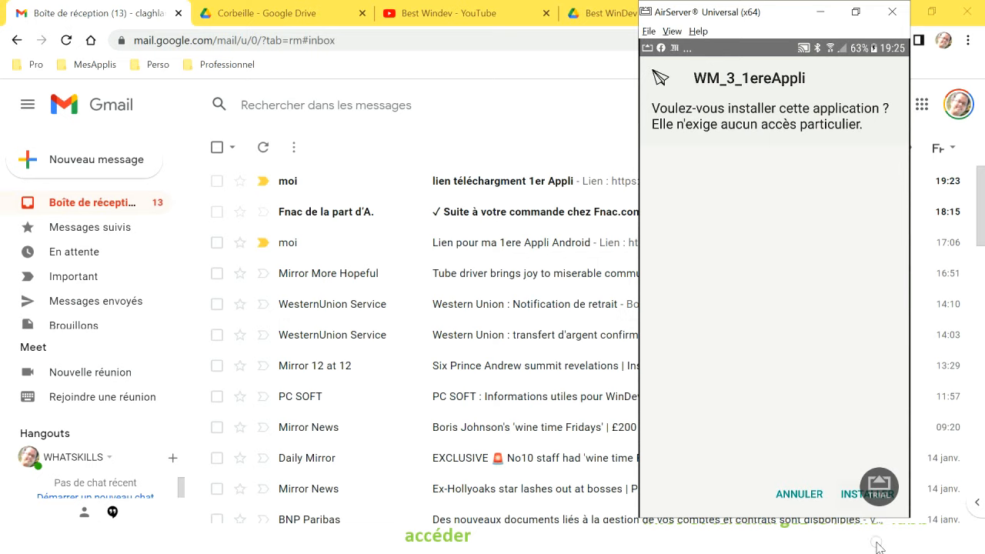
# Install WM_3_1ereAppli on the phone, then open it to test the Envoi message button.
pyautogui.click(867, 494)
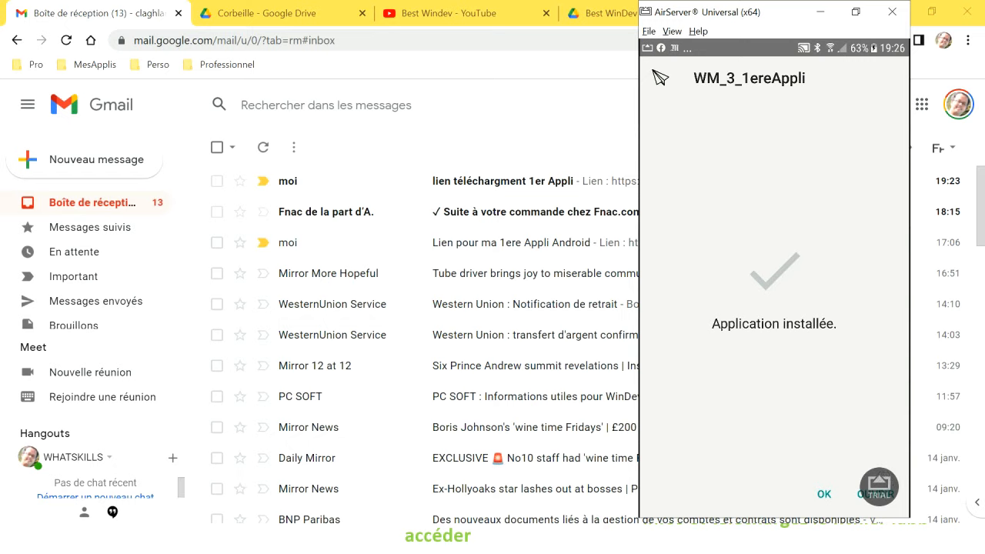
pyautogui.click(842, 444)
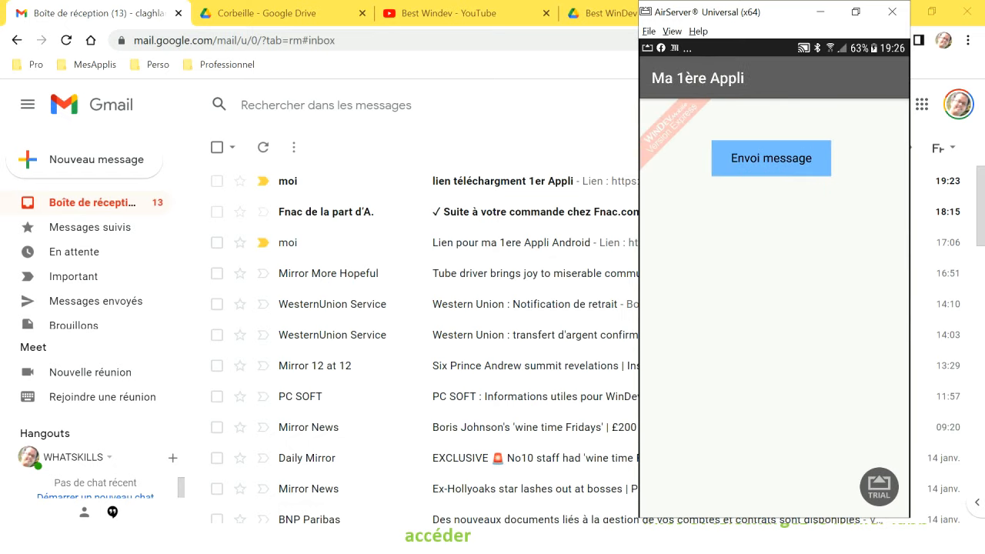
pyautogui.click(759, 159)
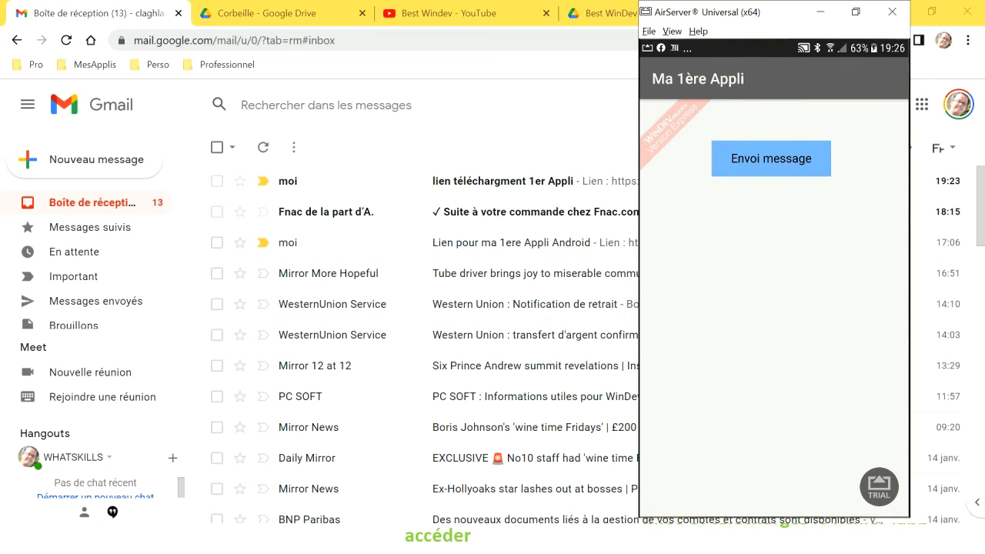
# Return to the phone's home screen, find WM_3_1ereAppli in the application list and launch it to check its message.
pyautogui.press('Home')
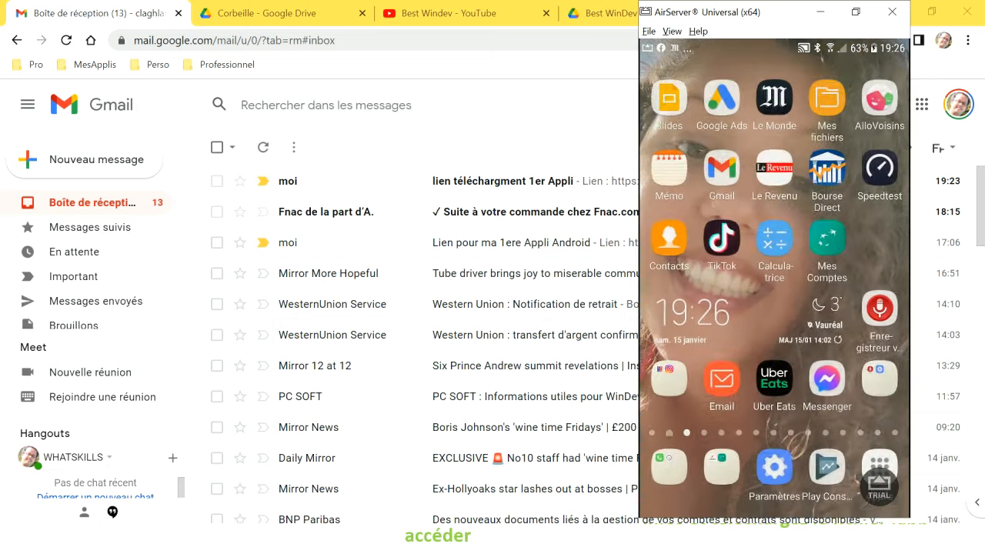
pyautogui.moveTo(777, 308); pyautogui.dragTo(789, 446)
pyautogui.moveTo(876, 362); pyautogui.dragTo(731, 362)
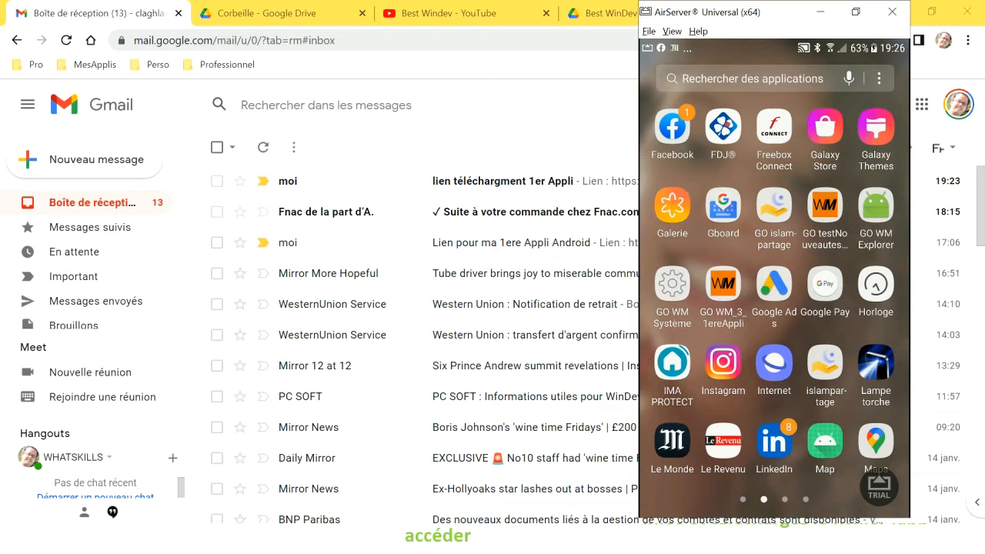
pyautogui.moveTo(876, 362); pyautogui.dragTo(732, 362)
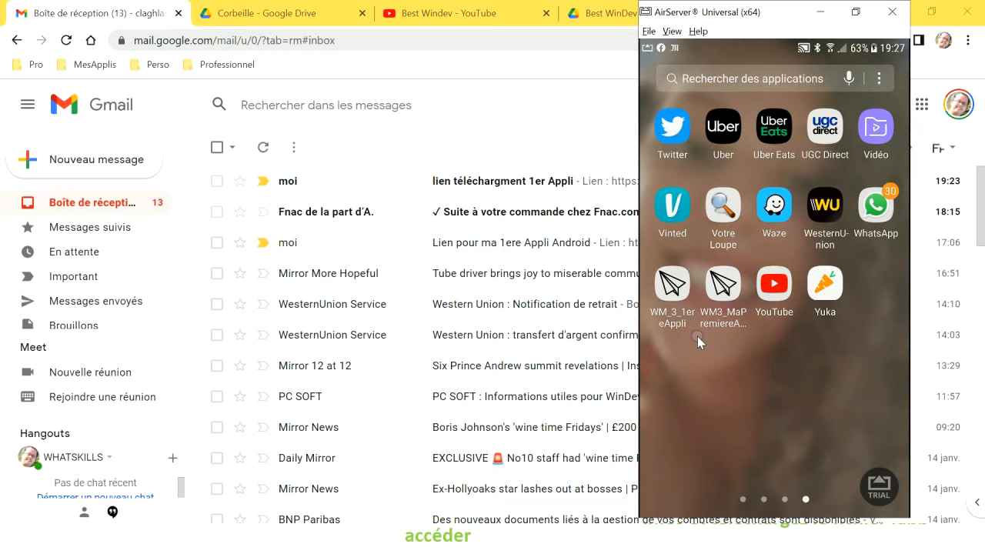
pyautogui.click(695, 334)
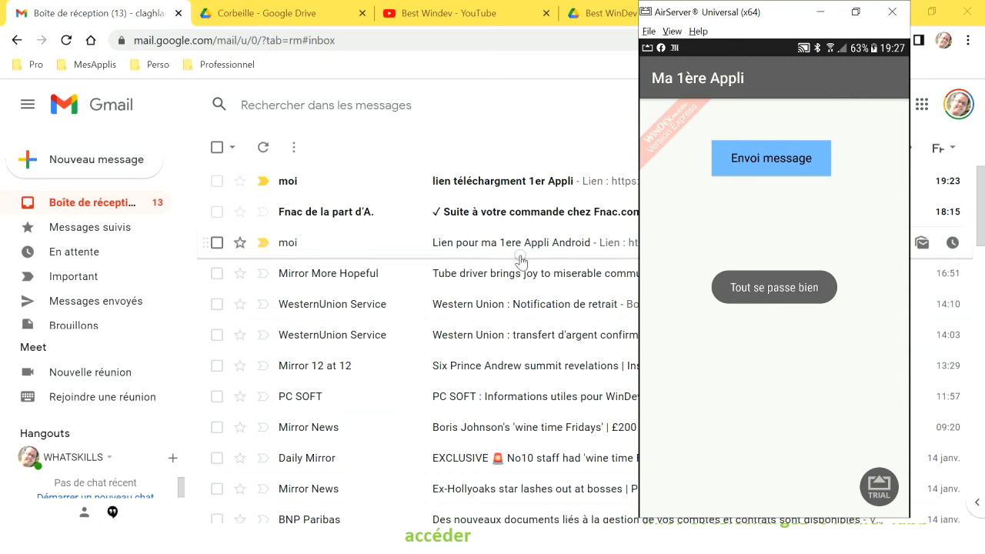
# Switch to the Best WinDev PowerPoint slideshow on deploying an Android application.
pyautogui.hotkey('alt', 'Tab')
pyautogui.hotkey('alt', 'Tab')
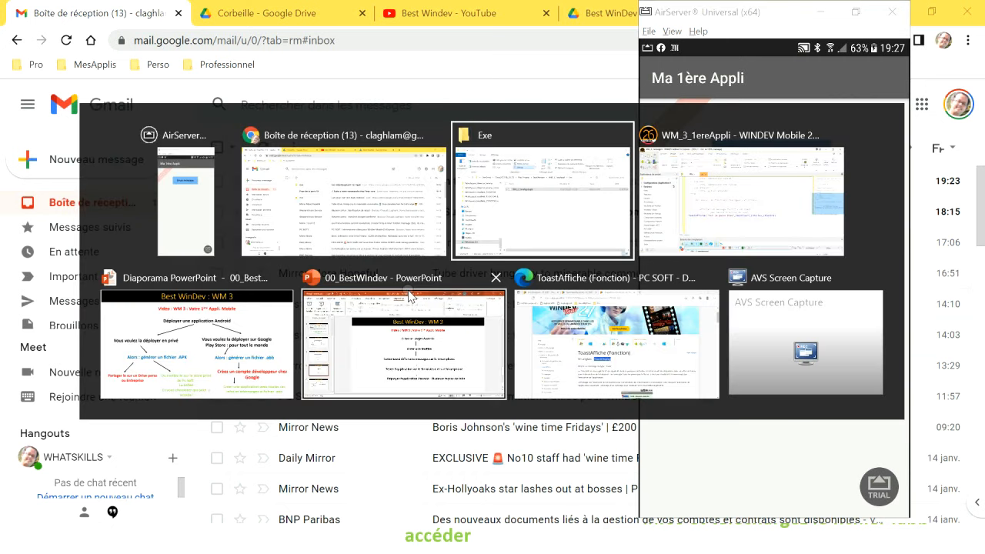
pyautogui.hotkey('alt', 'Tab')
pyautogui.hotkey('alt', 'Tab')
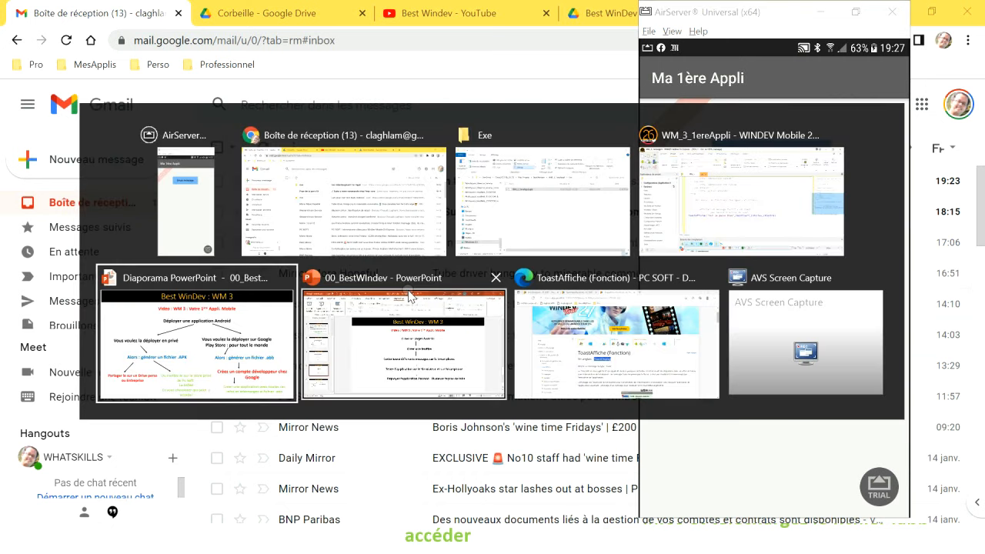